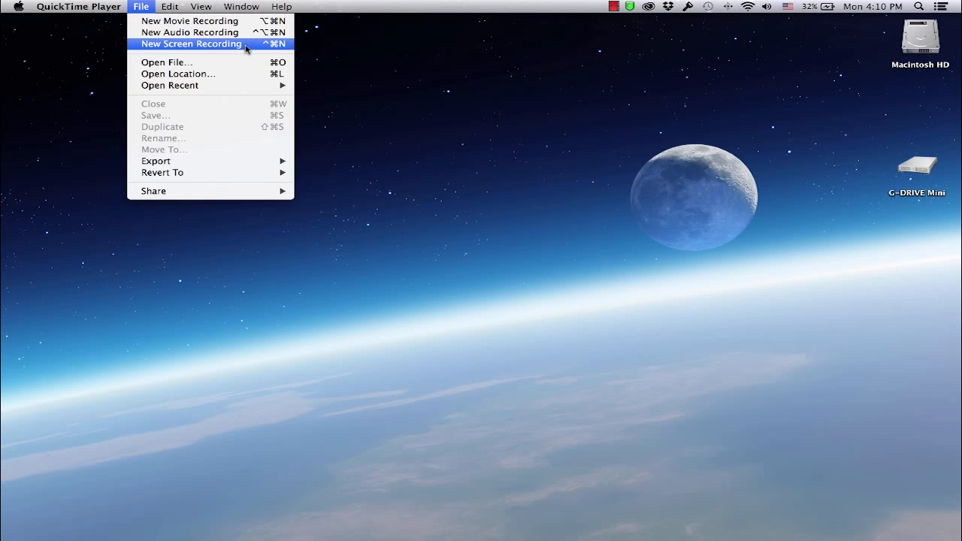
Open a new screen recording window and shift it slightly along the desktop
left_click(245, 49)
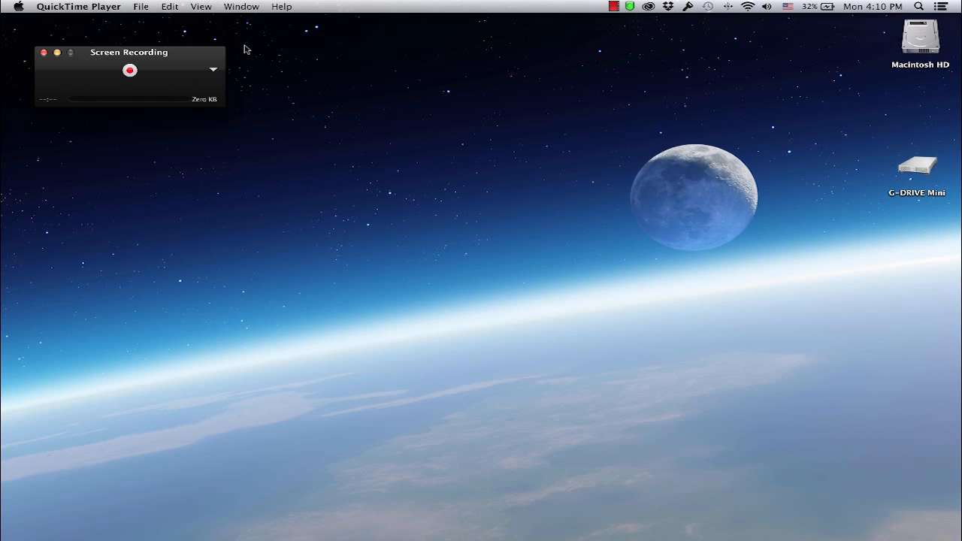
left_click_drag(174, 59, 214, 56)
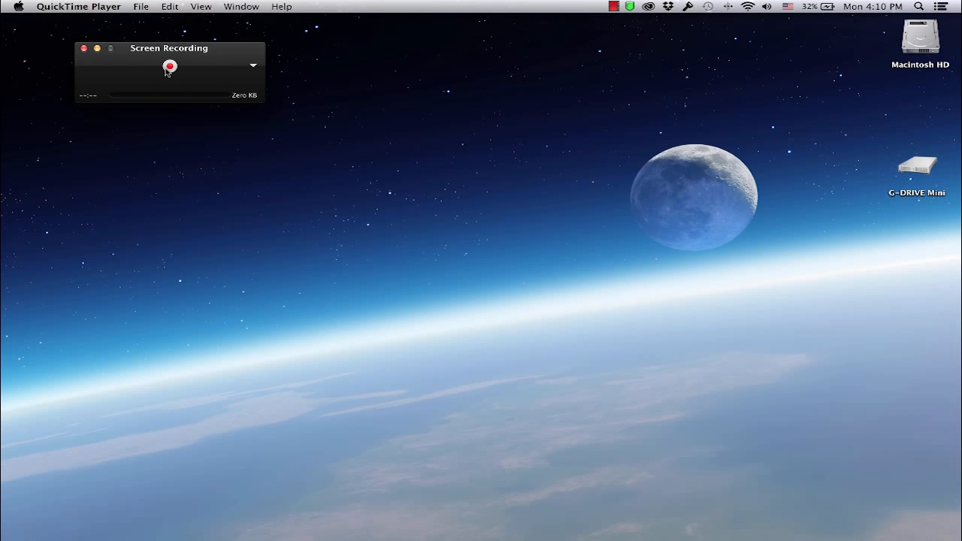
Set the recording's microphone to Built-in Microphone: Internal microphone and check the recording options
left_click(254, 69)
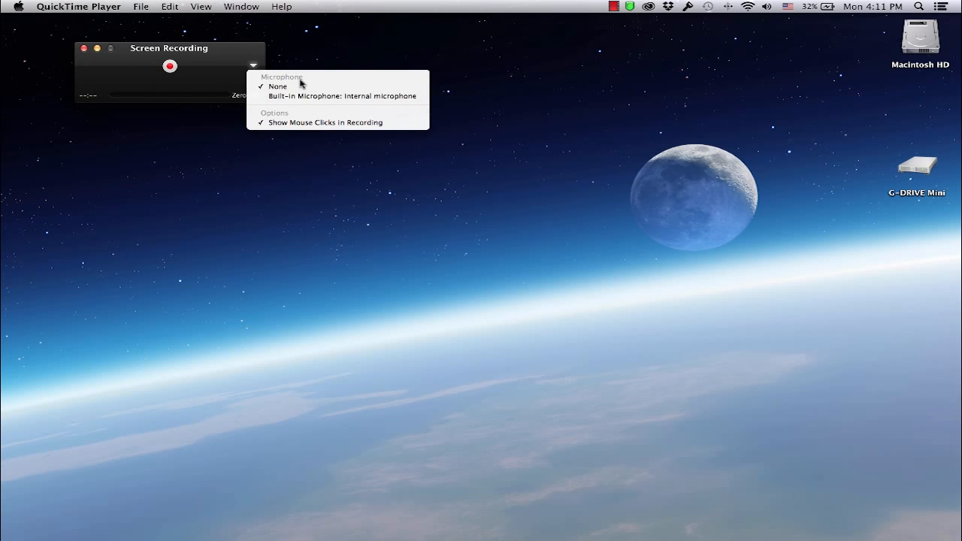
left_click(335, 99)
left_click(253, 67)
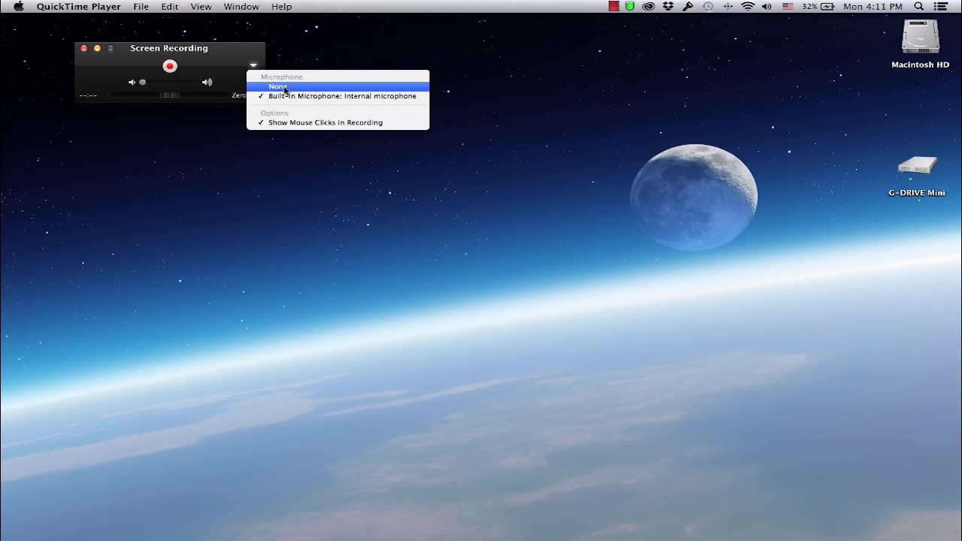
left_click(251, 58)
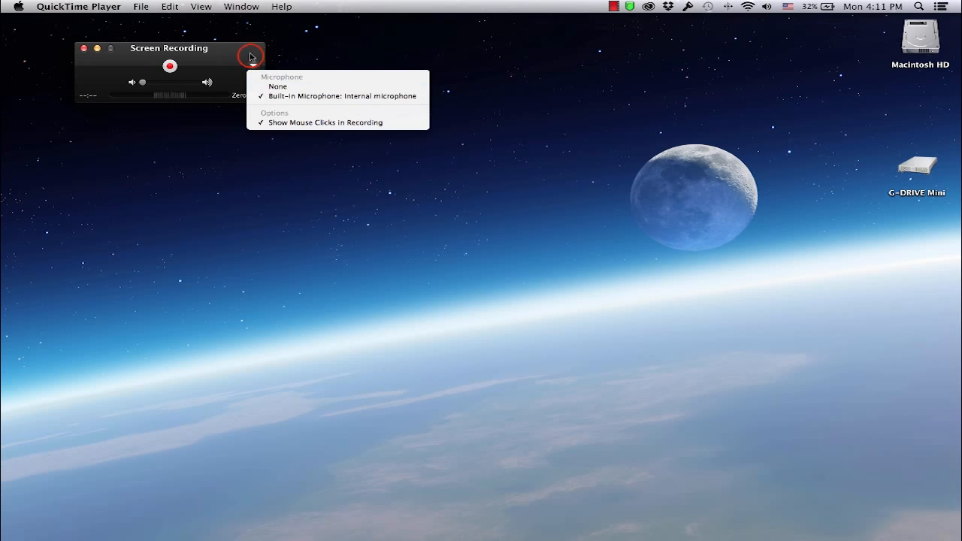
left_click(250, 58)
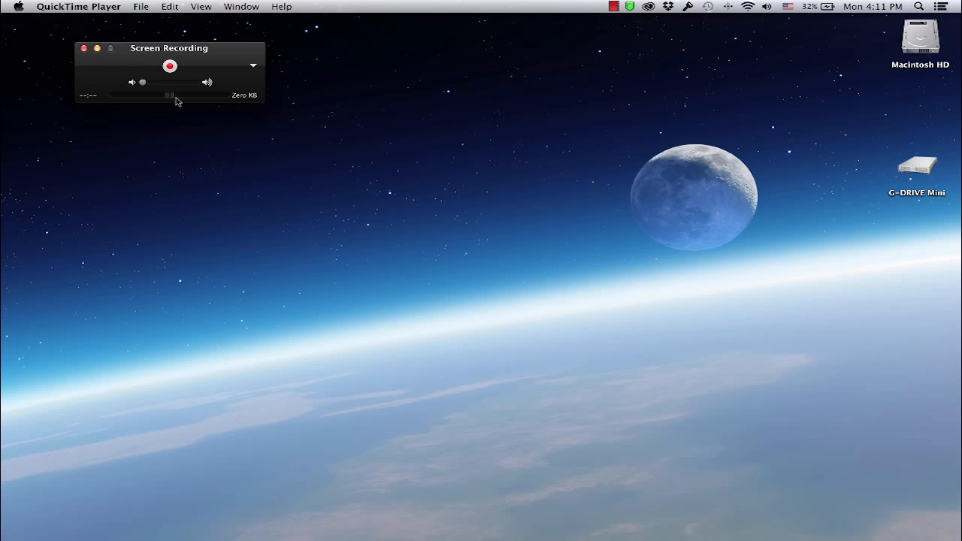
Set the recording's microphone to None and check the Show Mouse Clicks in Recording option
left_click(253, 66)
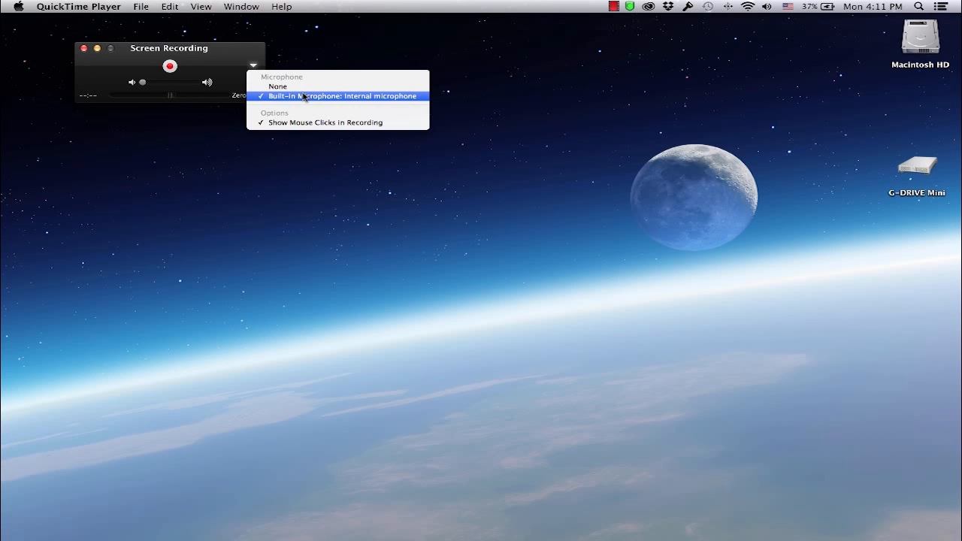
left_click(279, 87)
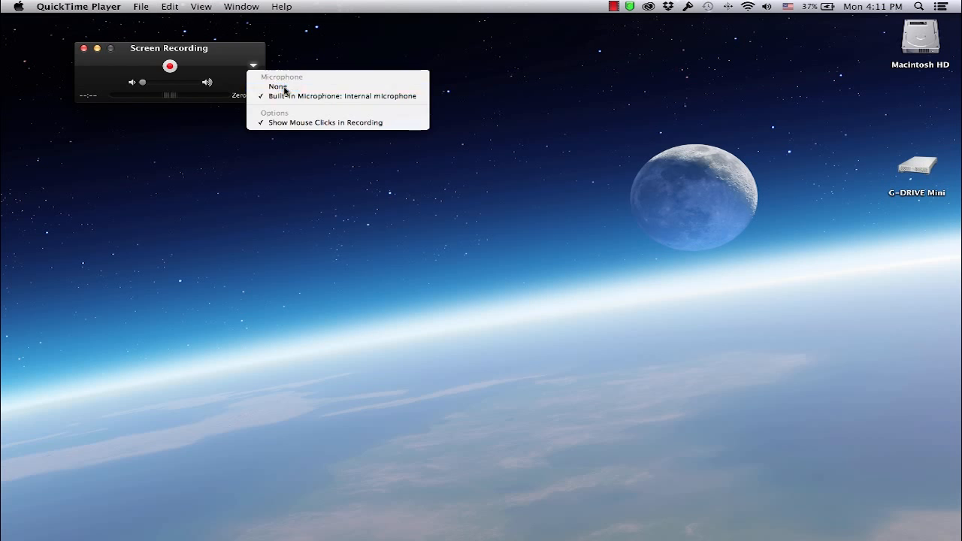
left_click(254, 66)
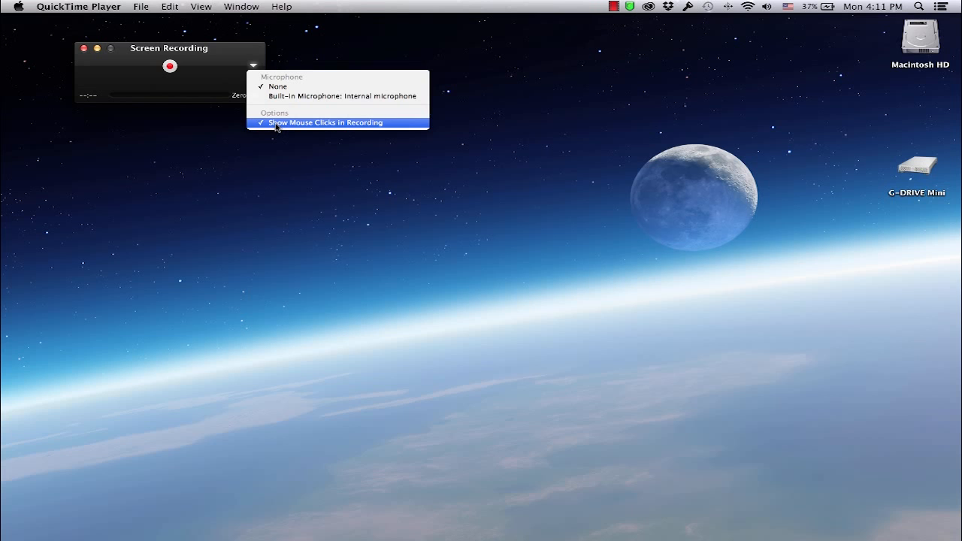
left_click(231, 53)
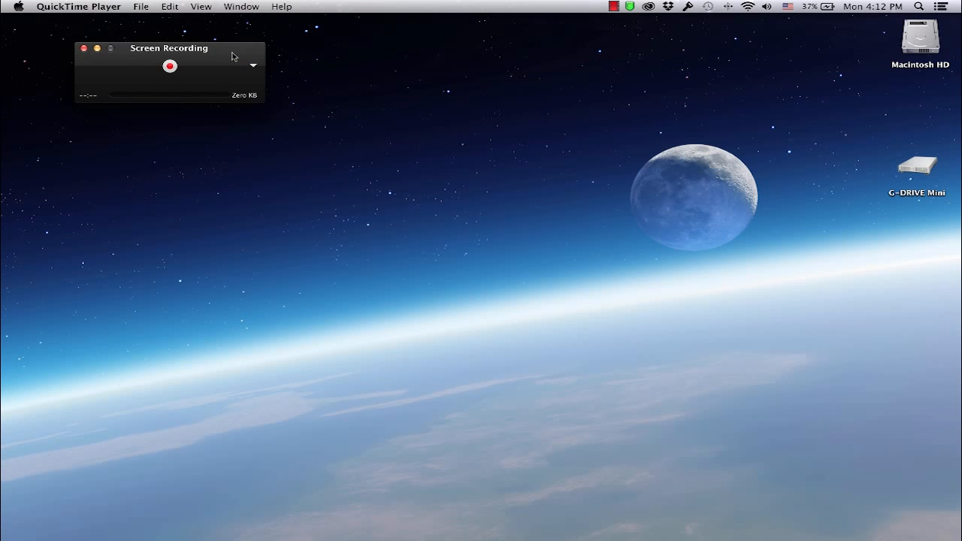
Start recording the full screen
left_click(169, 66)
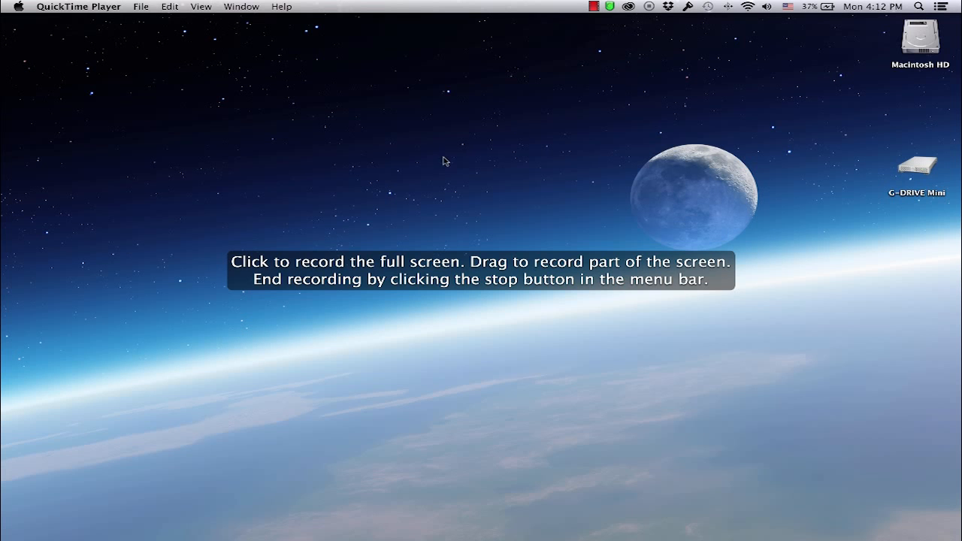
left_click(478, 182)
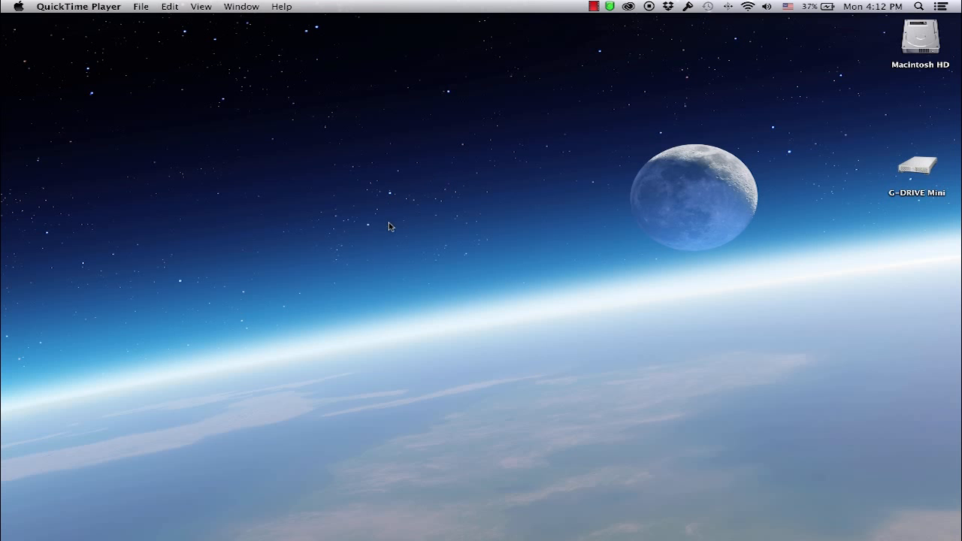
Launch Adobe Premiere Pro CC 2014, open the Timelapse 1 sequence and scrub its playhead to 00:00:04:19
mouse_move(199, 530)
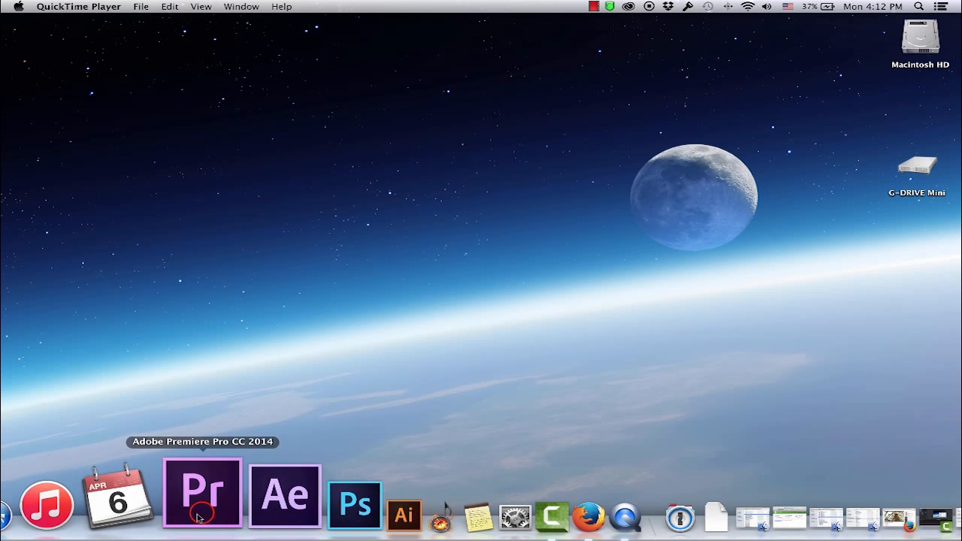
left_click(198, 481)
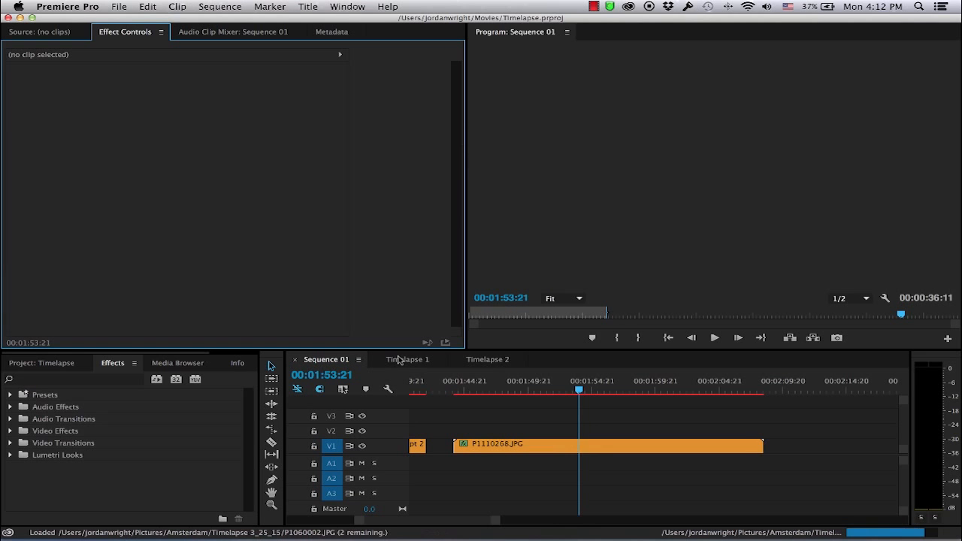
left_click(388, 360)
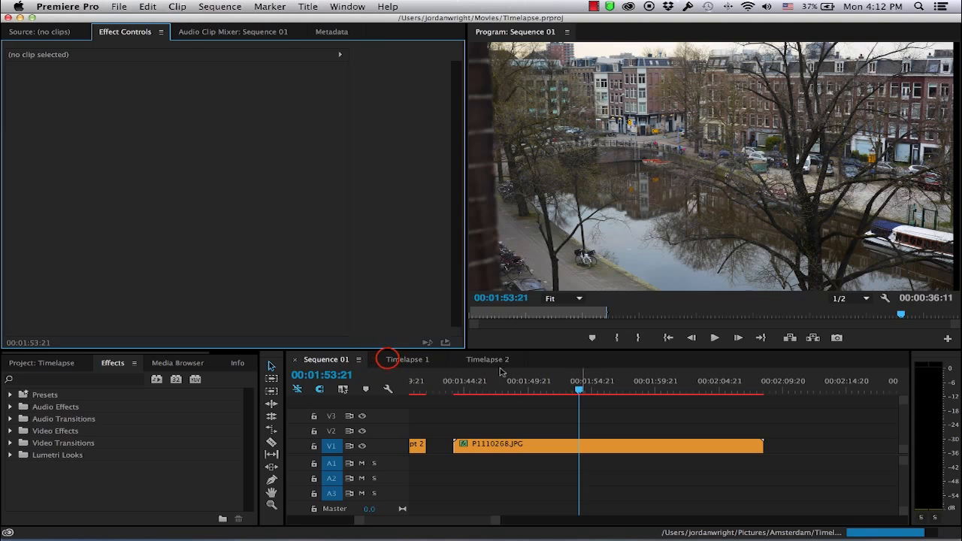
left_click(472, 387)
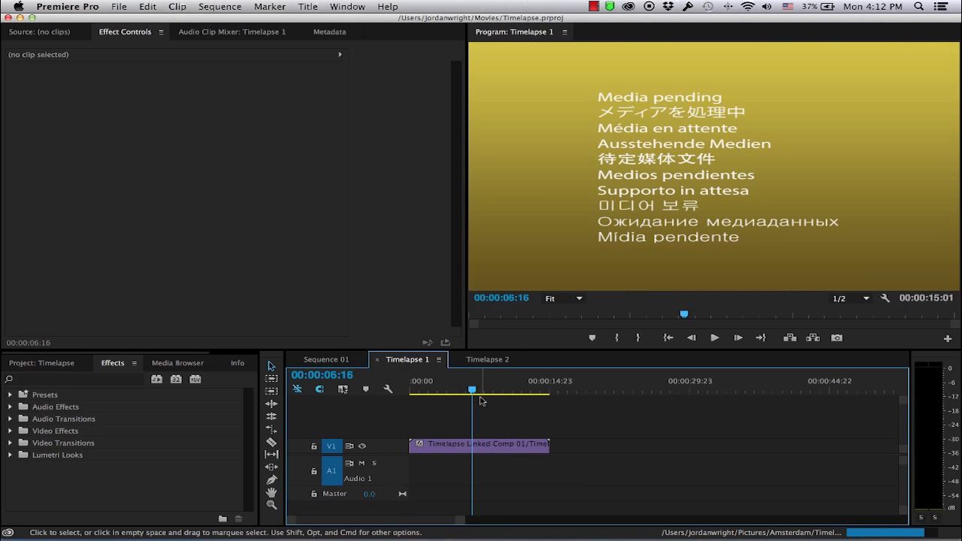
mouse_move(472, 386)
left_mouse_down()
mouse_move(445, 389)
mouse_move(479, 391)
mouse_move(454, 389)
left_mouse_up()
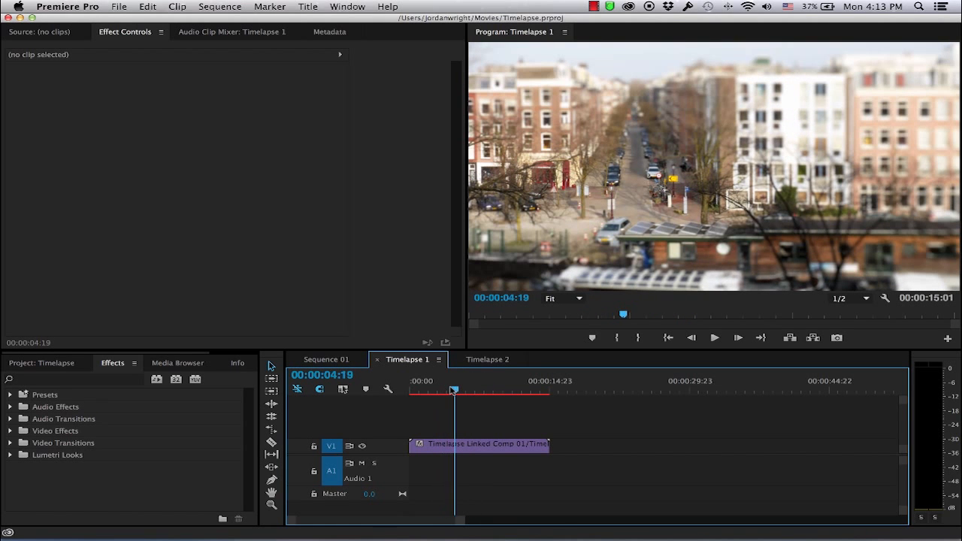
Quit Premiere Pro and stop the screen recording
left_click(66, 6)
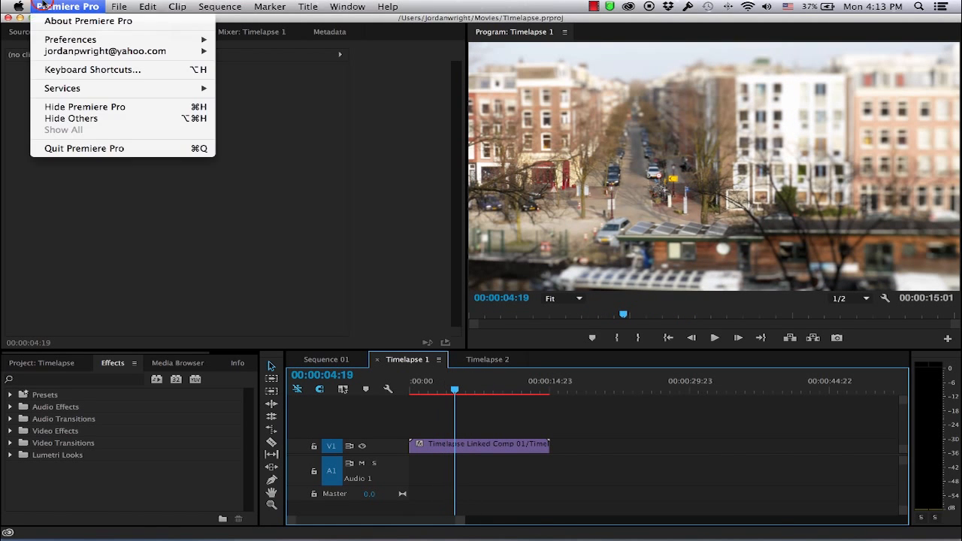
left_click(120, 149)
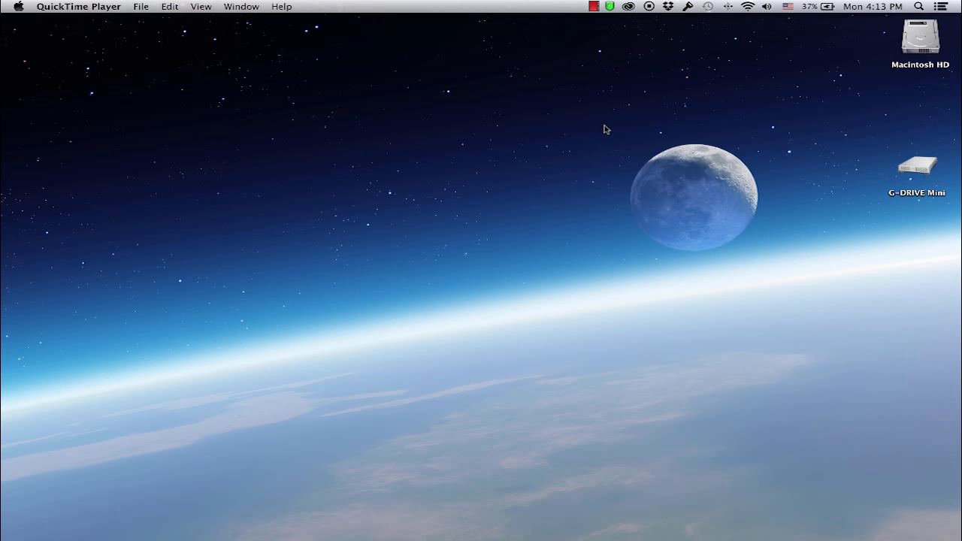
left_click(650, 8)
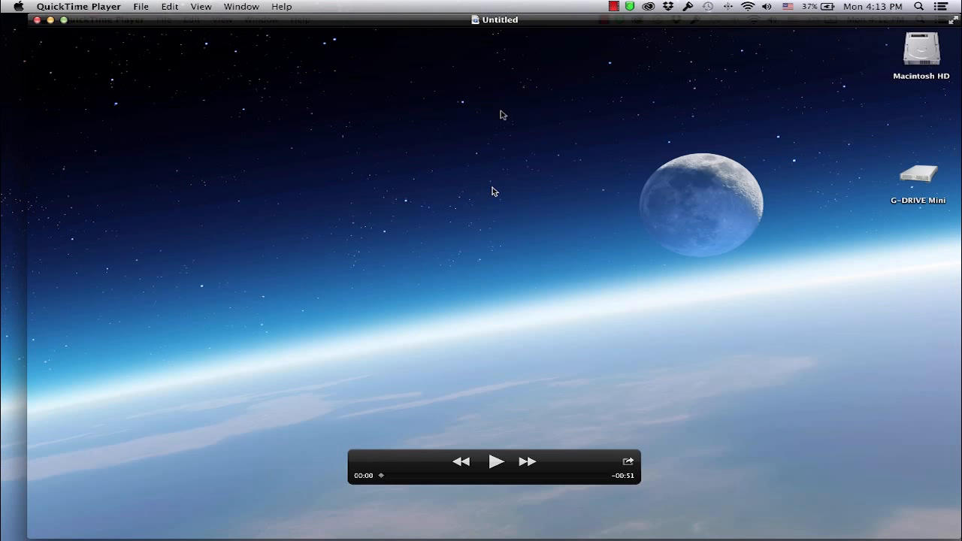
Scrub the new recording to 00:36, save it as "Quicktime Screen Recording" in the Screen Recordings folder and close it
left_click_drag(381, 475, 541, 485)
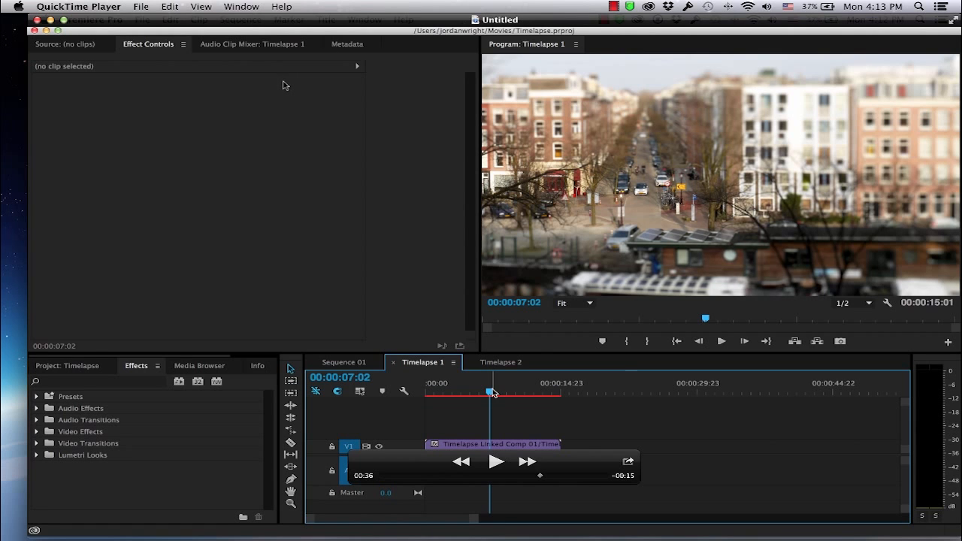
key("super+s")
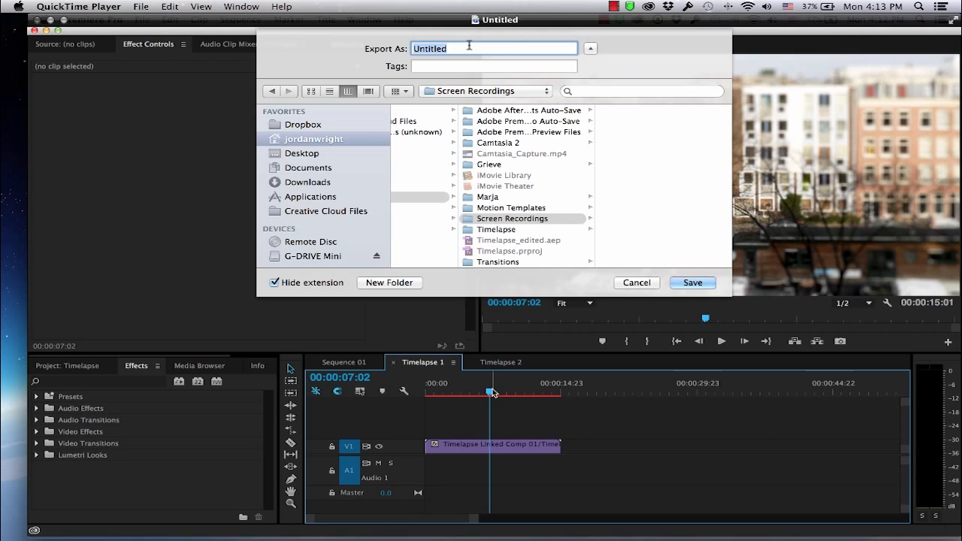
type("Quicktime Screen Recording")
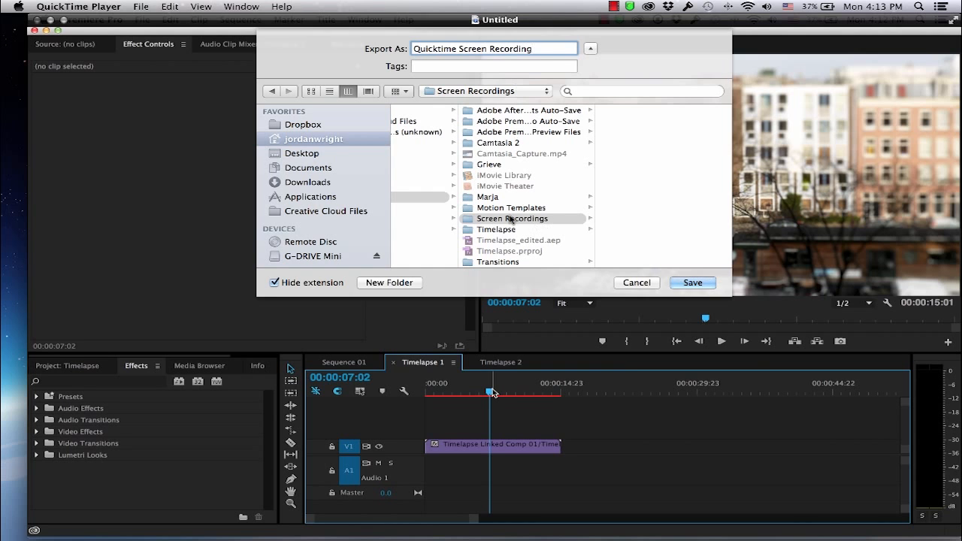
left_click(698, 282)
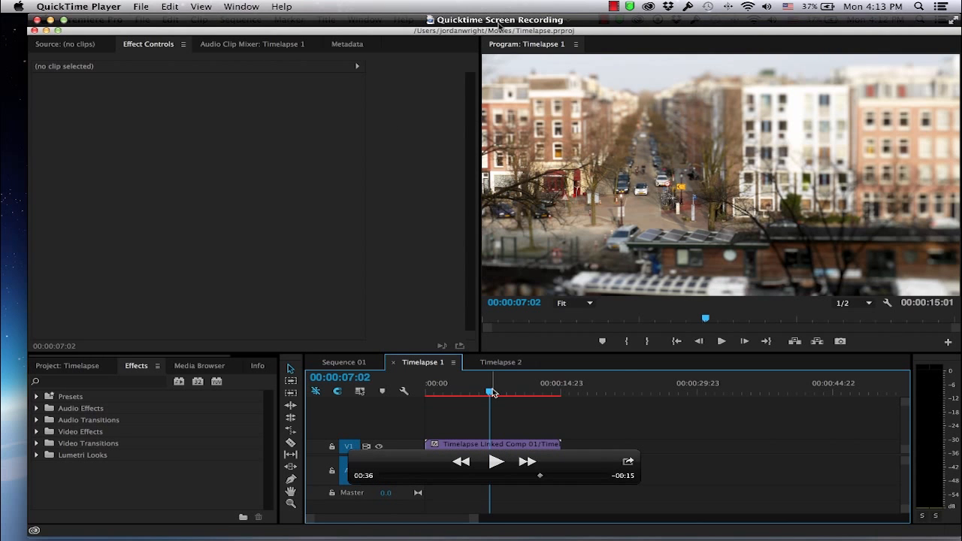
left_click(37, 20)
Launch VLC from the Applications folder in a new Finder window and minimize that Finder window
left_click(490, 177)
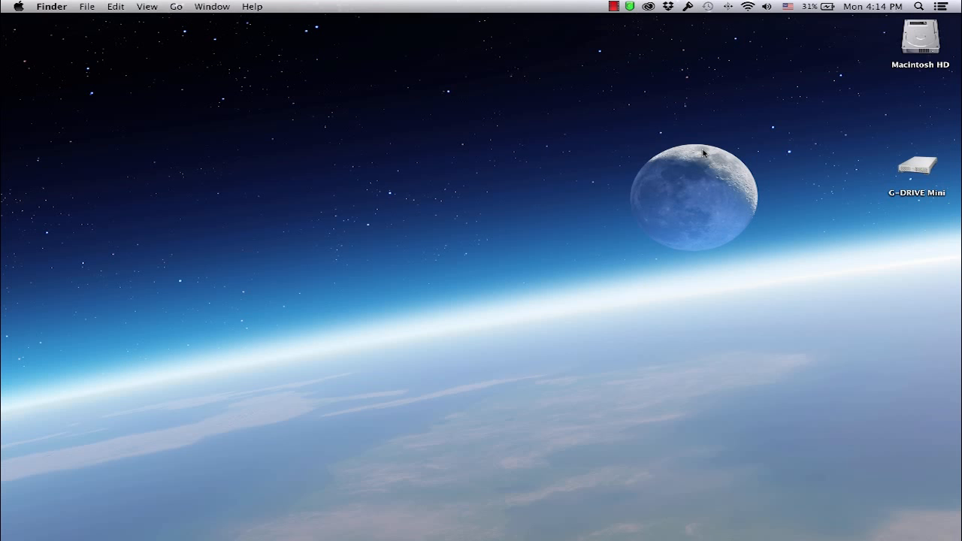
key("super+n")
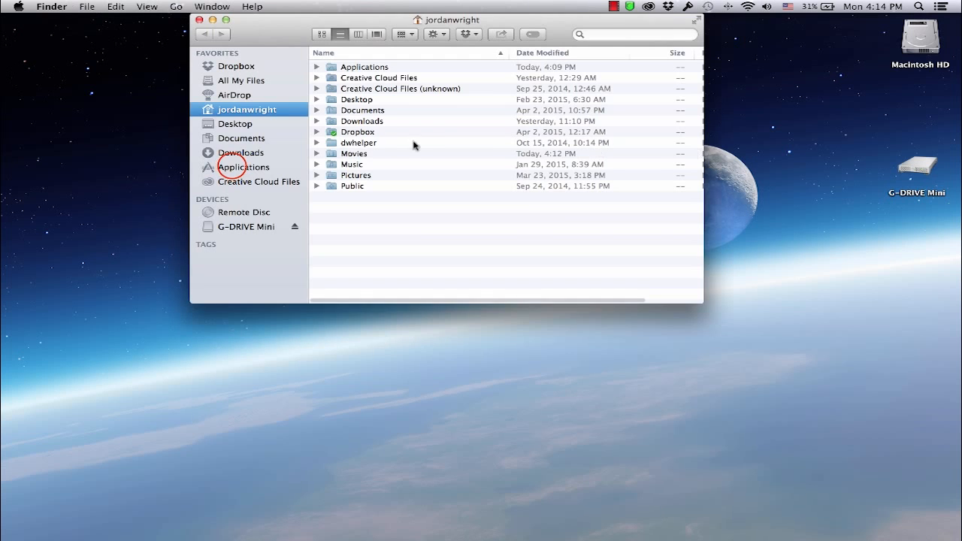
left_click(233, 166)
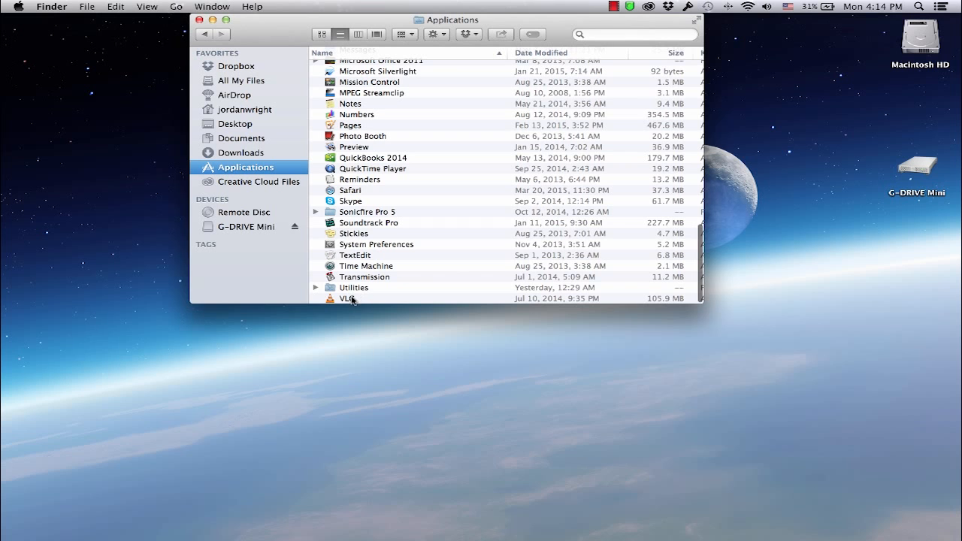
left_click_drag(350, 299, 351, 299)
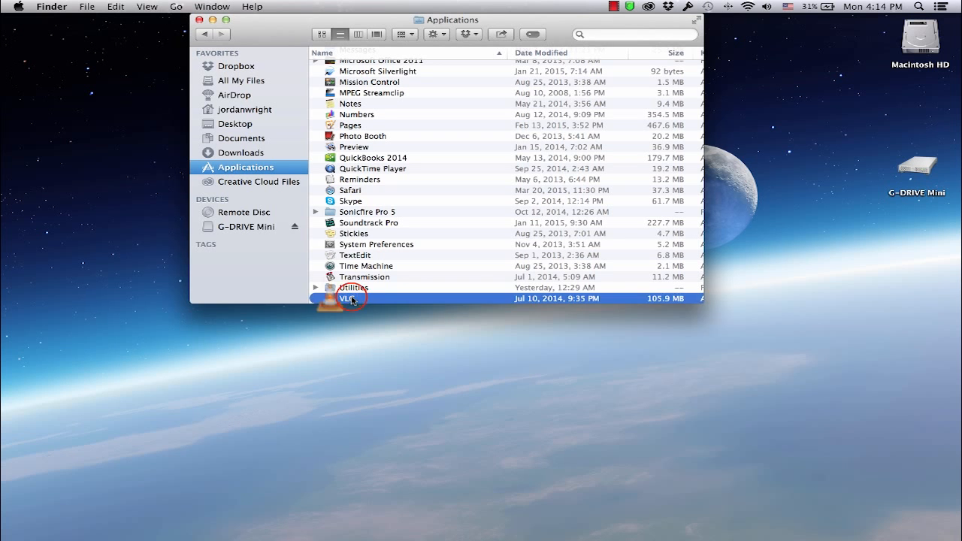
left_click(213, 19)
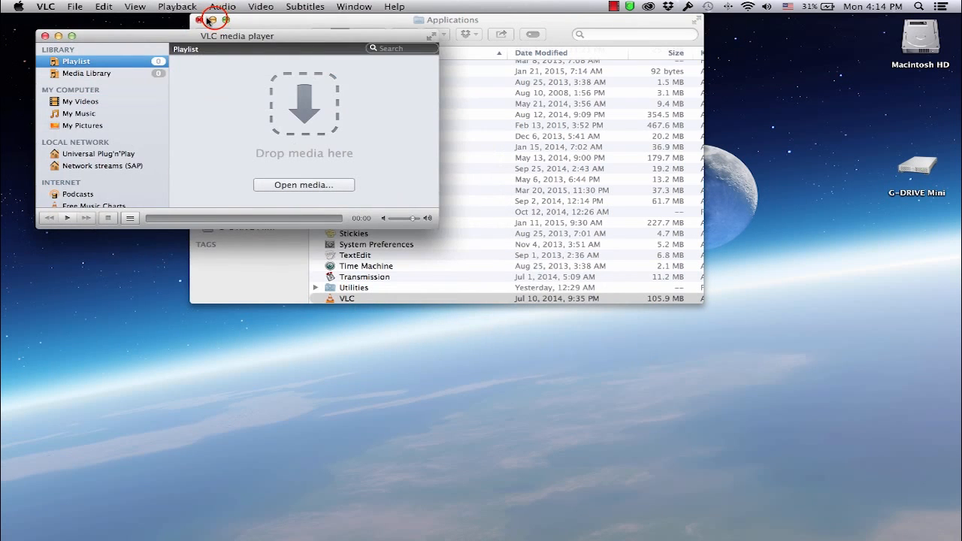
left_click(276, 36)
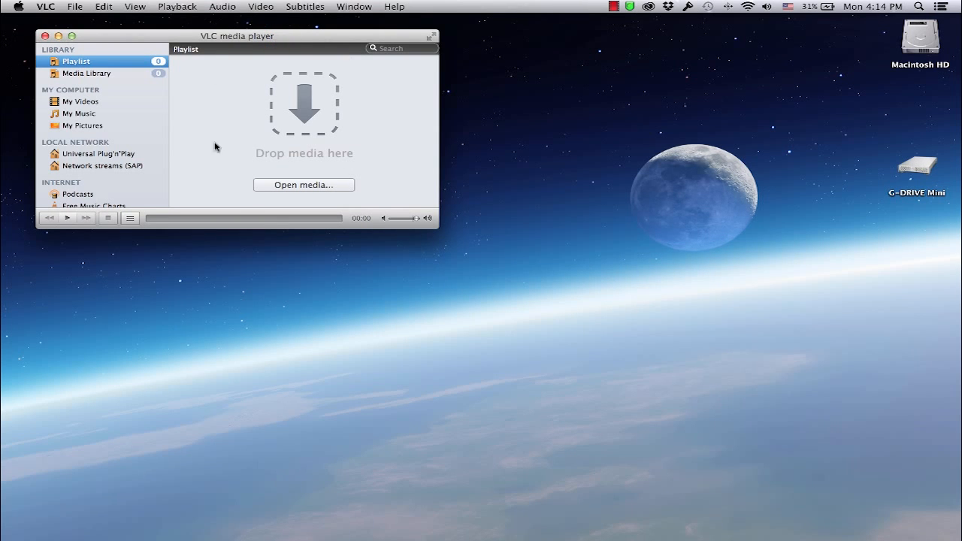
Open the capture device settings in VLC and set the capture source to Screen
left_click(75, 7)
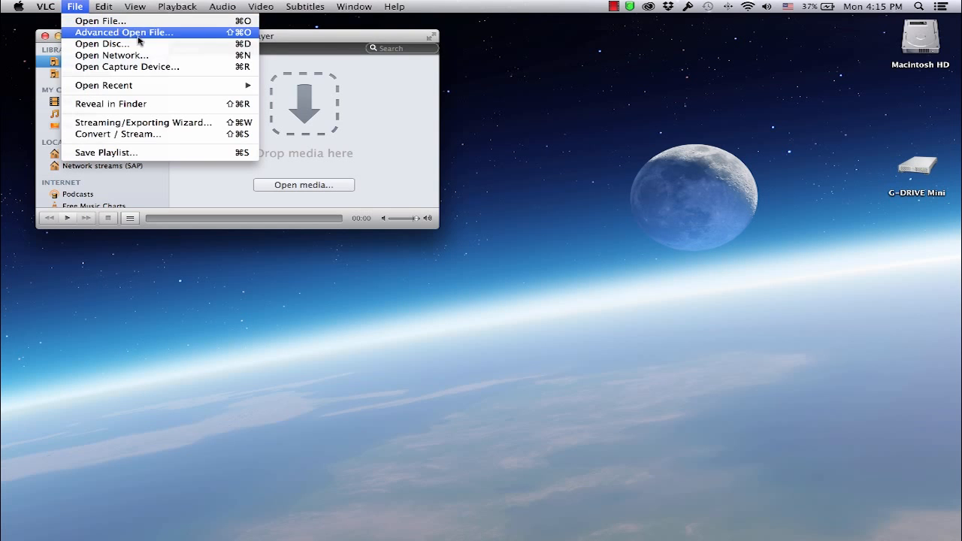
left_click(167, 68)
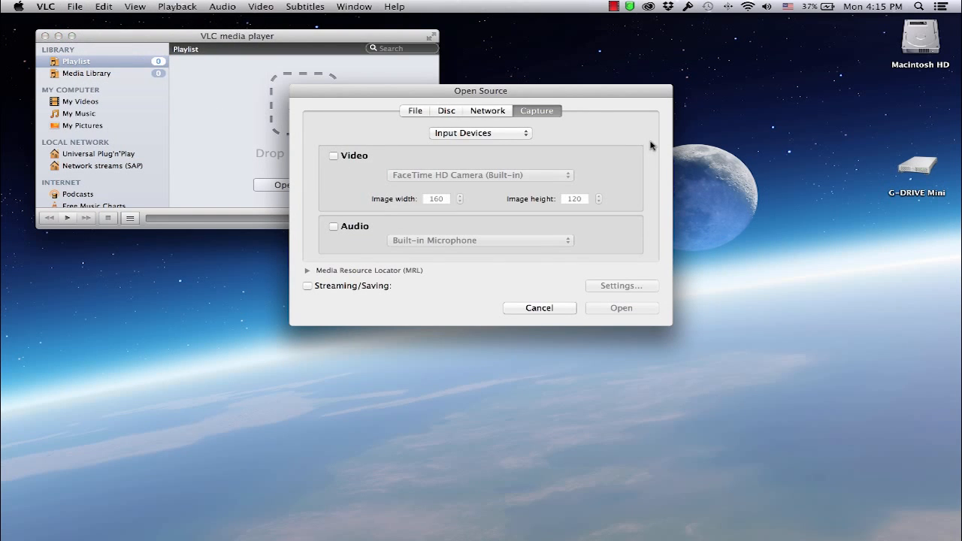
left_click(526, 135)
left_click(461, 146)
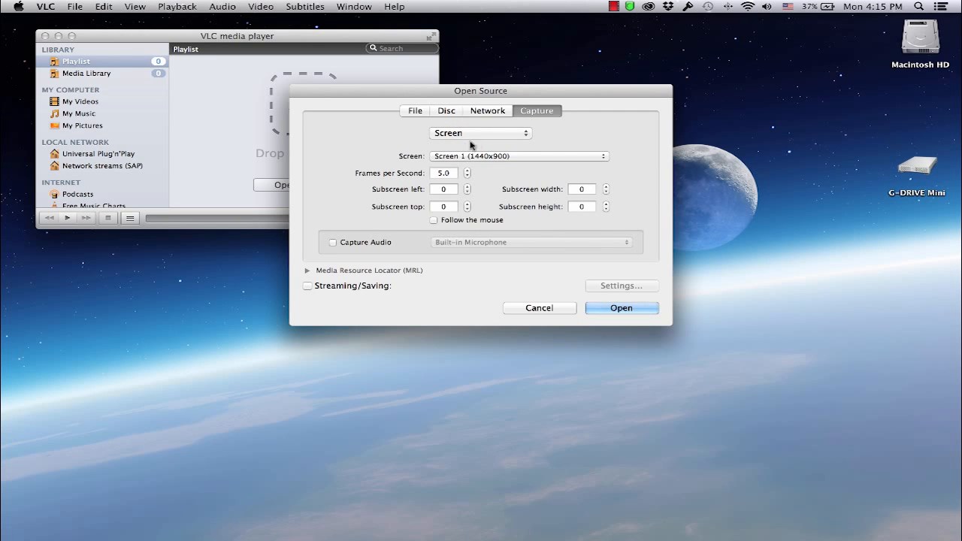
Keep Screen 1 (1440x900) as the screen to capture and set the frame rate to 30 frames per second
left_click(603, 157)
left_click(603, 159)
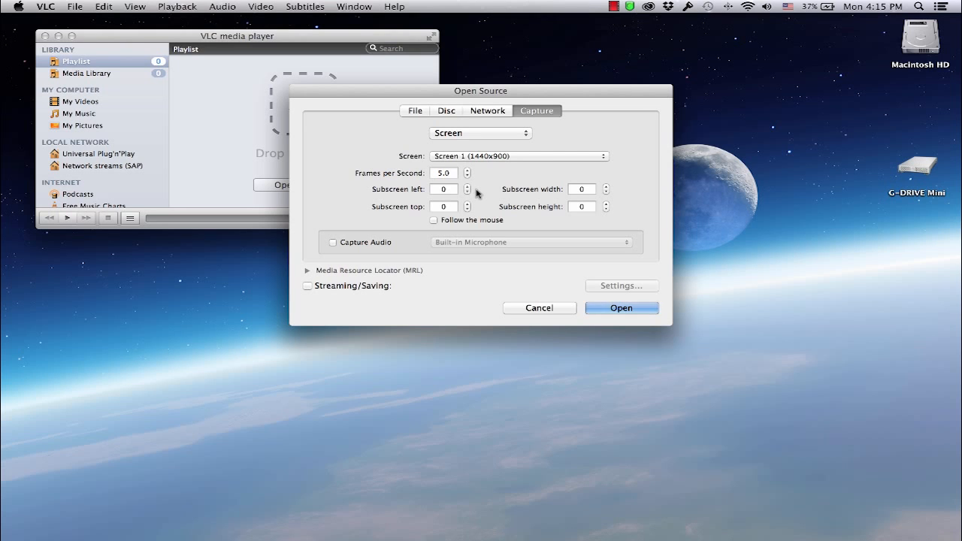
left_click(435, 173)
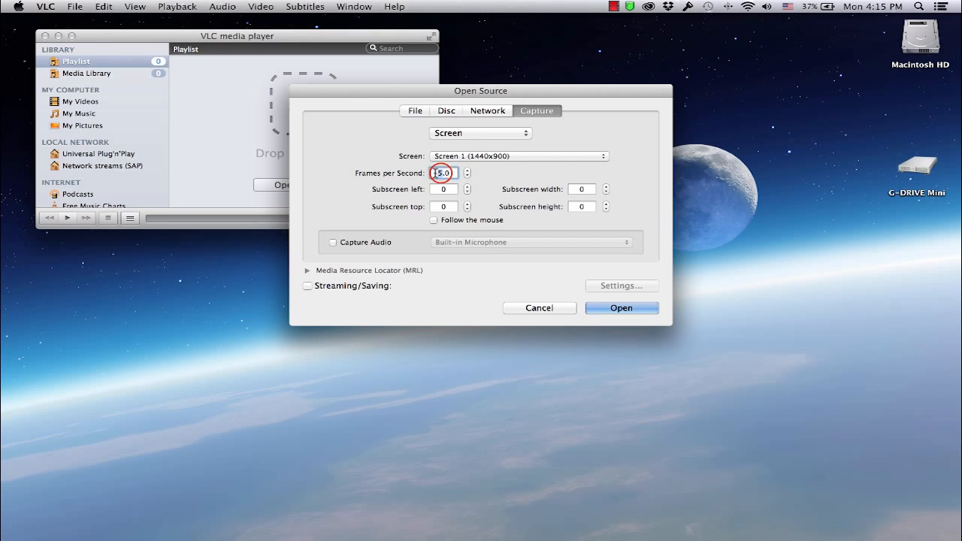
left_click(476, 176)
left_click(332, 243)
left_click(481, 243)
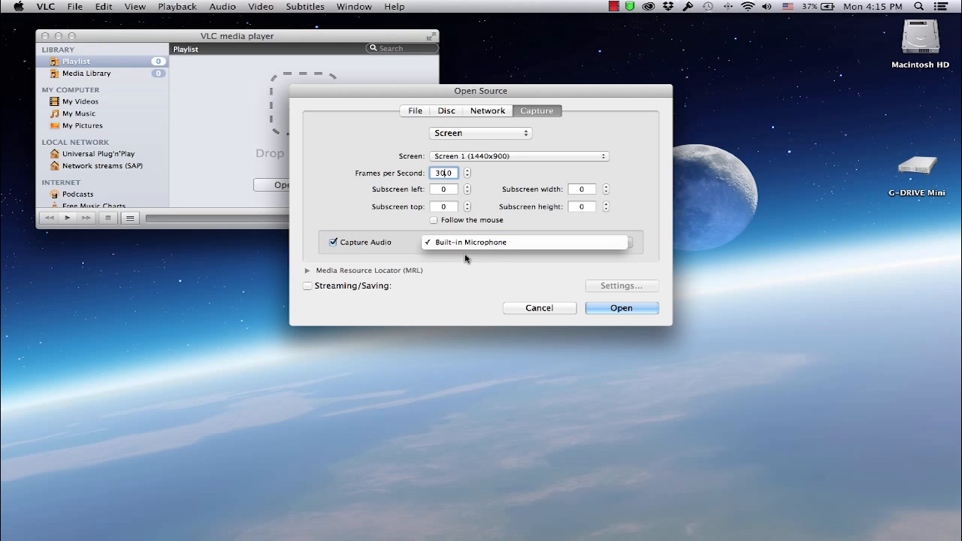
left_click(482, 245)
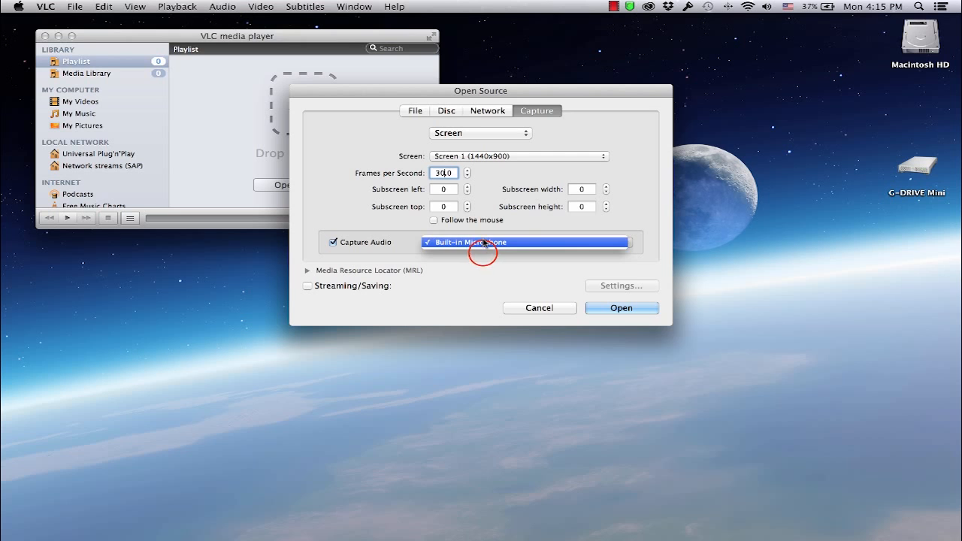
left_click(332, 242)
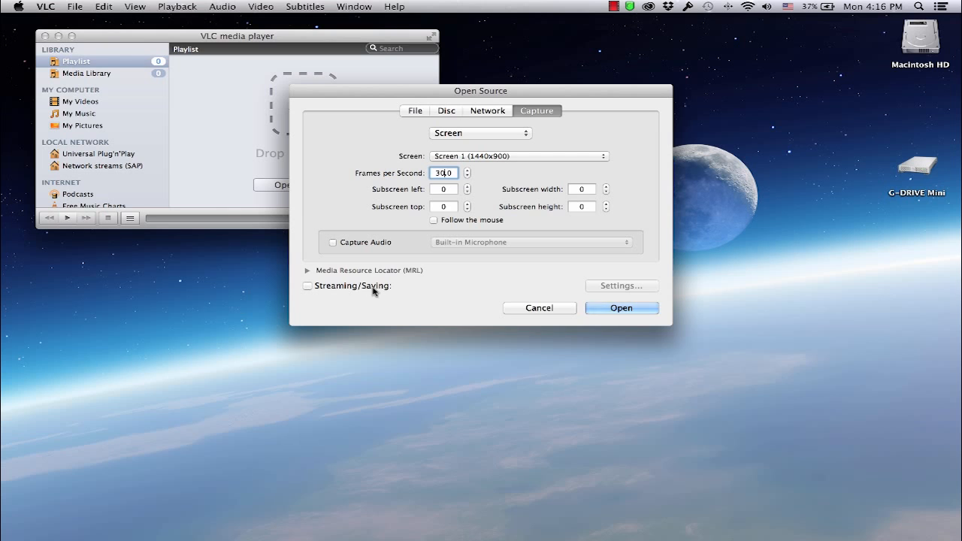
Enable Streaming/Saving and set the output file to "VLC Screen Recording" in the Screen Recordings folder
left_click(308, 286)
left_click(632, 287)
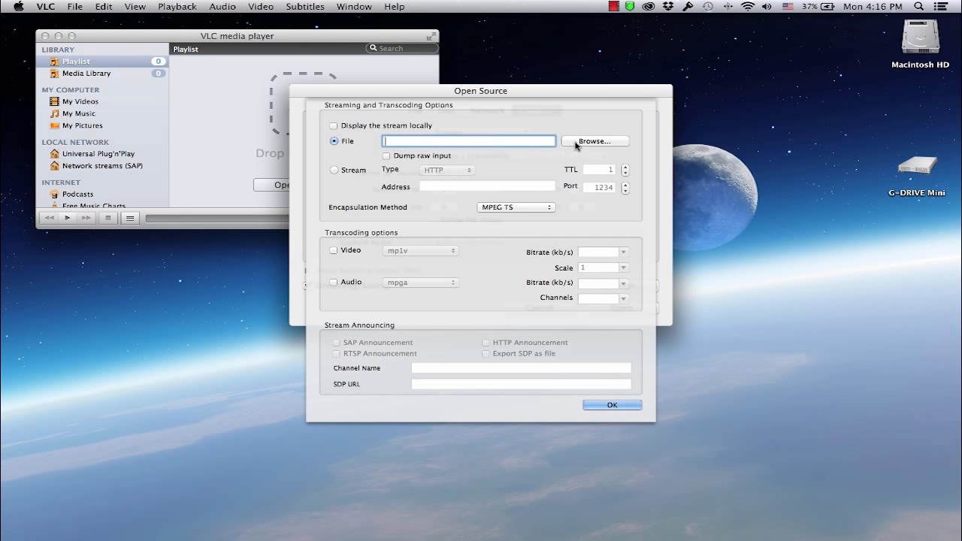
left_click(604, 140)
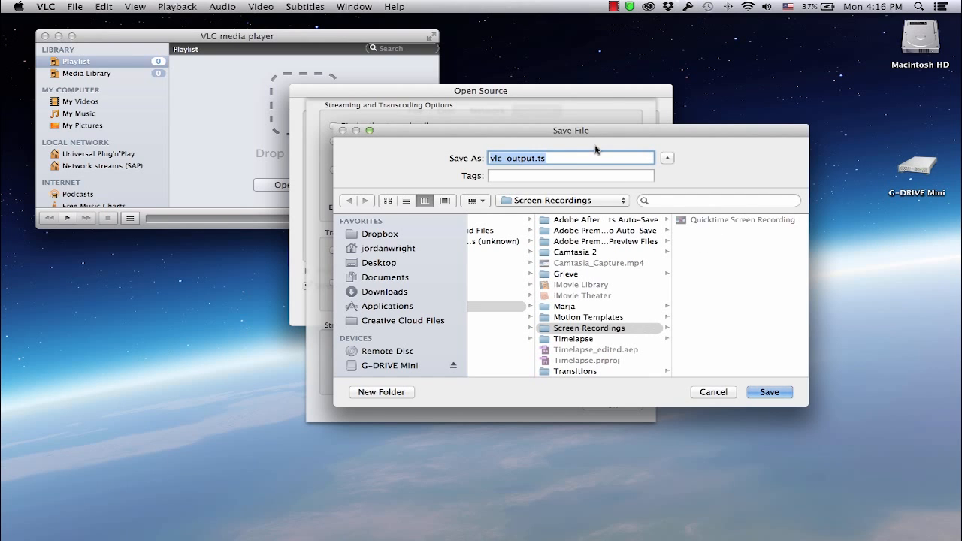
type("VLC ")
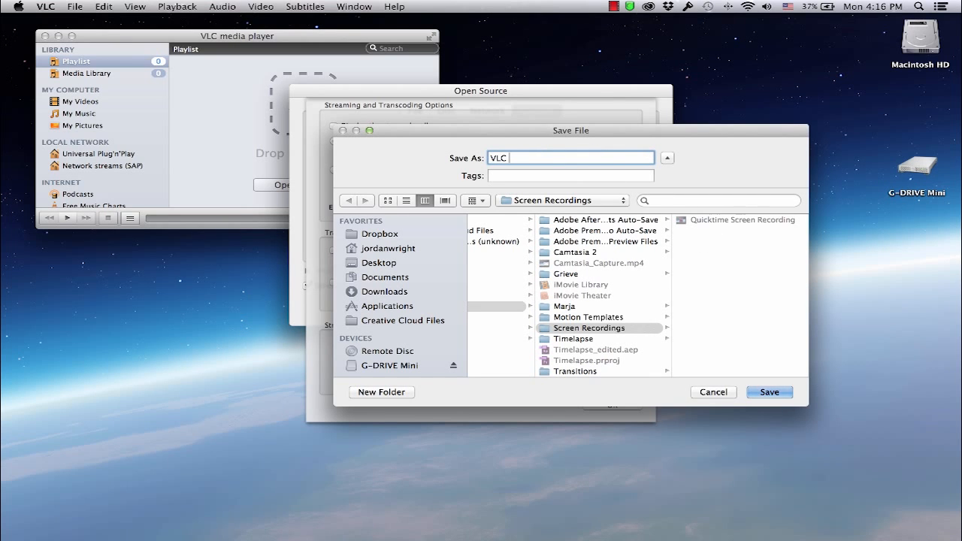
type("Screen Recording")
left_click(769, 391)
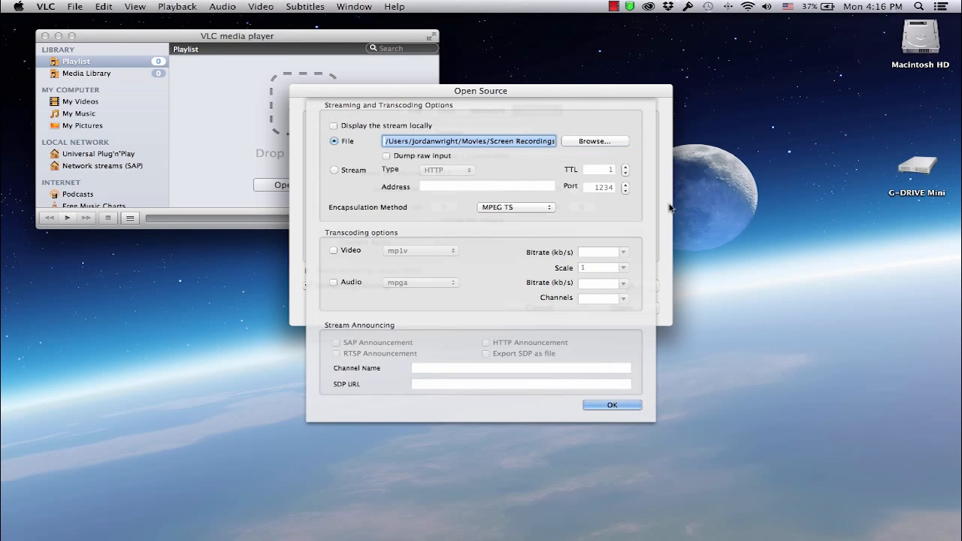
Set the encapsulation method to MPEG 4 and enable video transcoding with h264 at a bitrate of 3072 kb/s
left_click(548, 207)
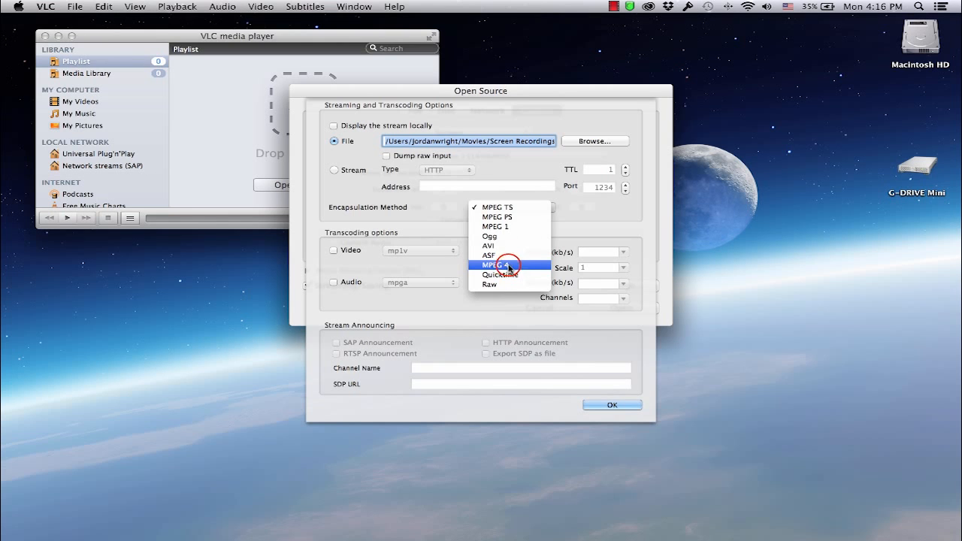
left_click(509, 267)
left_click(333, 250)
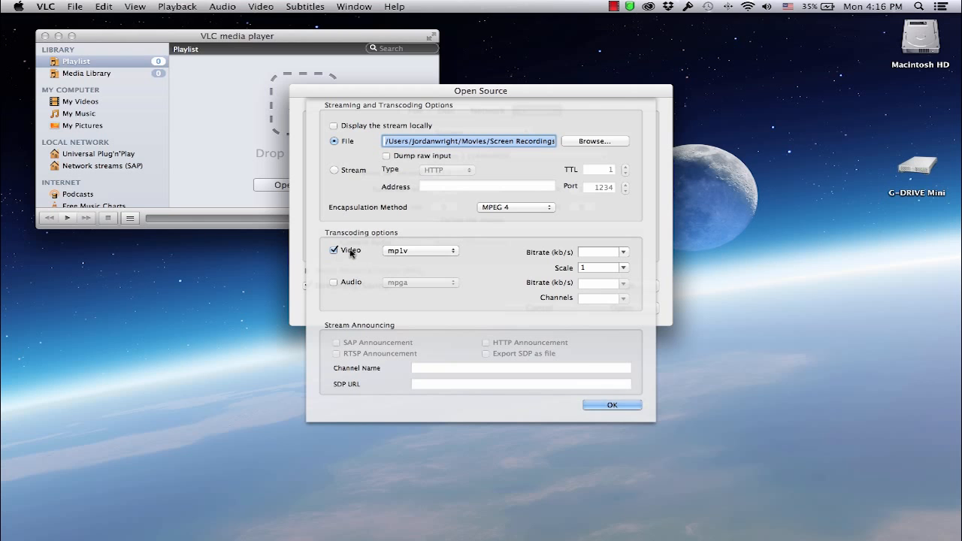
left_click(451, 251)
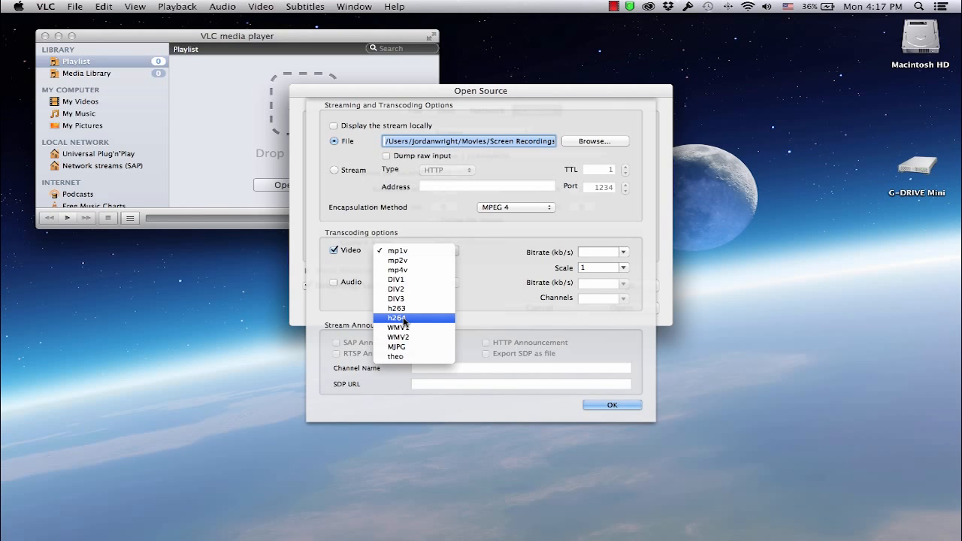
left_click(404, 318)
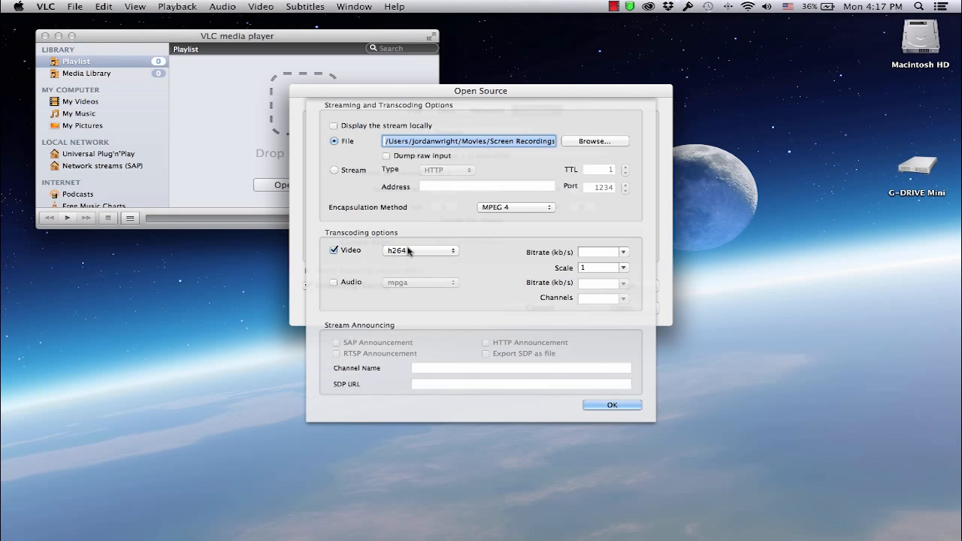
left_click(624, 251)
scroll(607, 279, "down", 5)
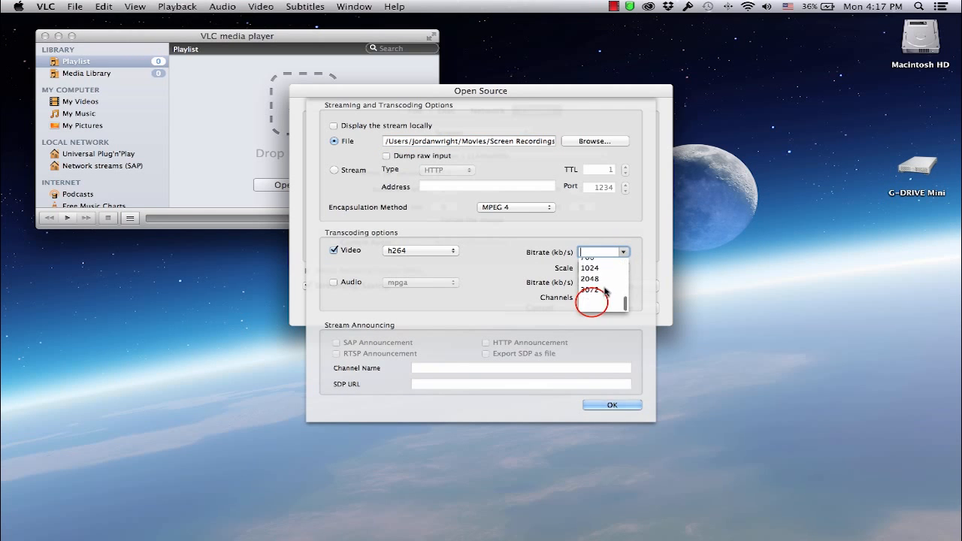
left_click(592, 305)
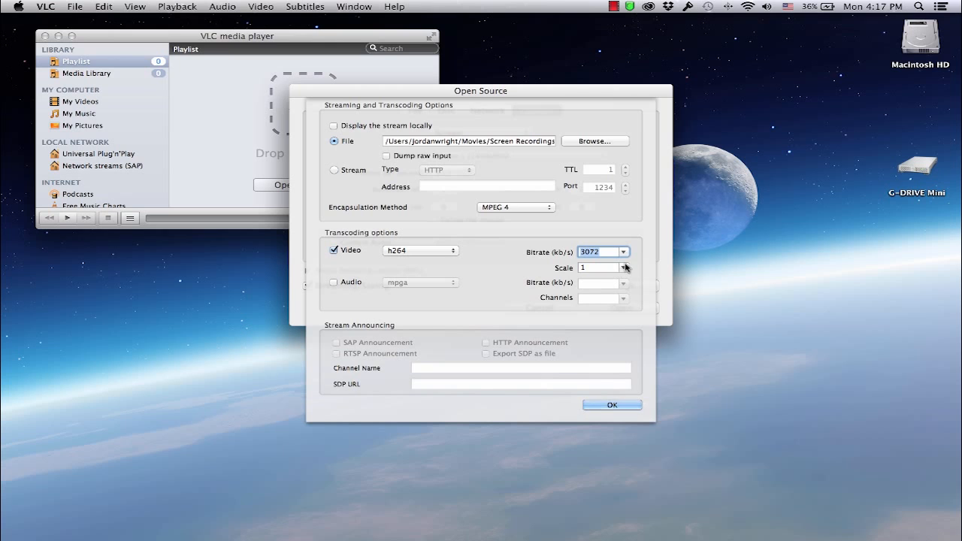
left_click(334, 283)
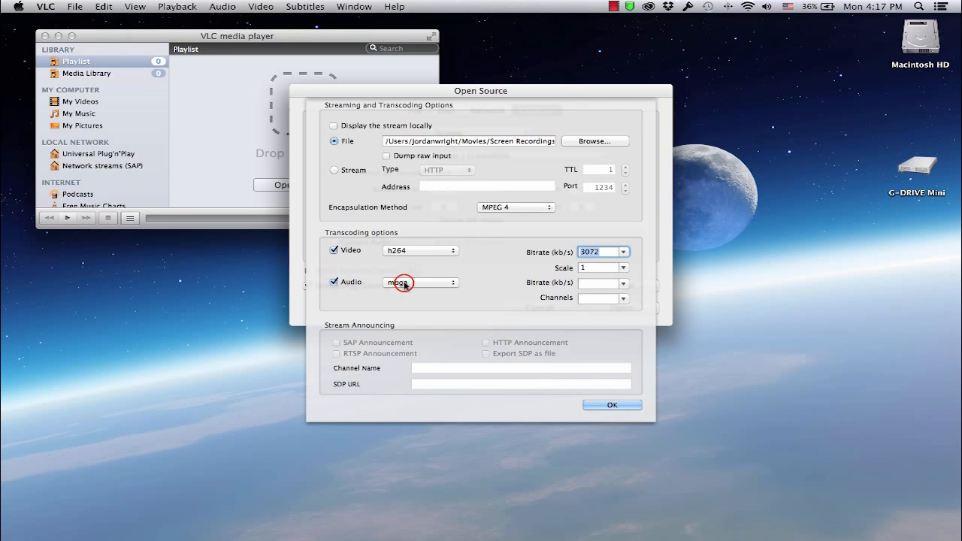
left_click(399, 283)
left_click(357, 271)
left_click(333, 282)
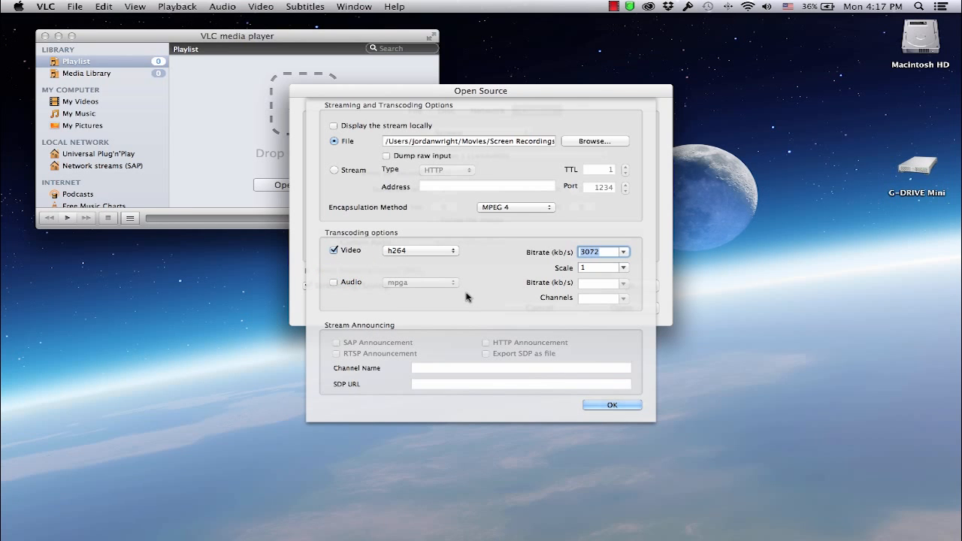
left_click(333, 282)
left_click(440, 282)
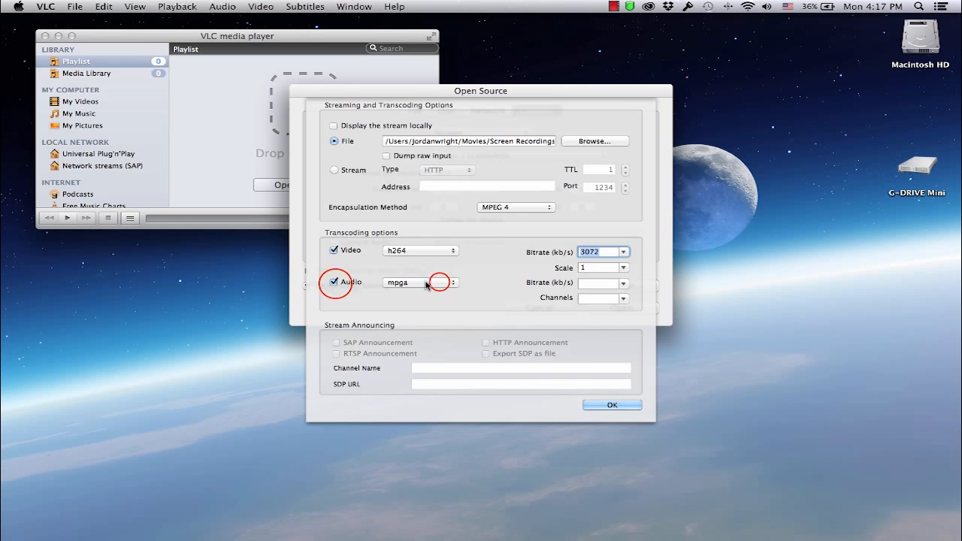
left_click(409, 292)
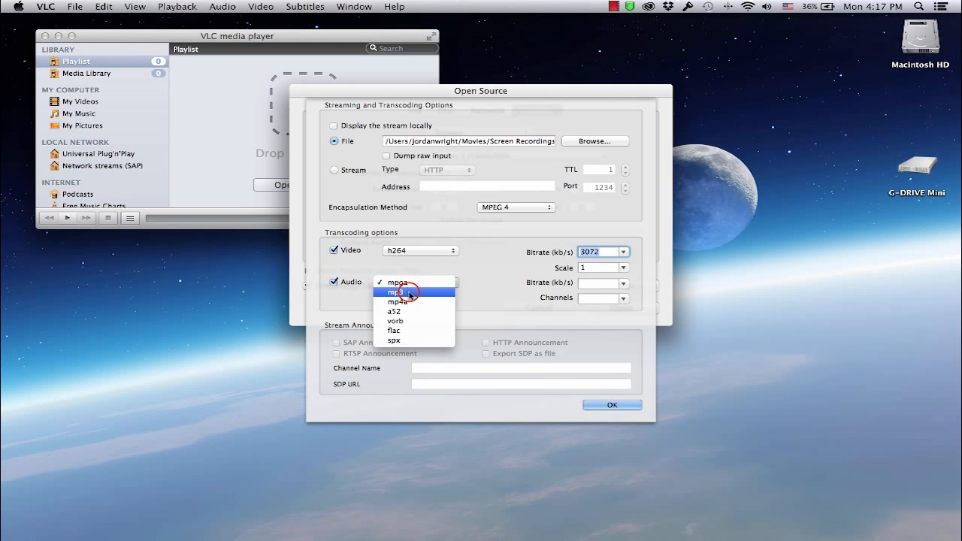
left_click(623, 284)
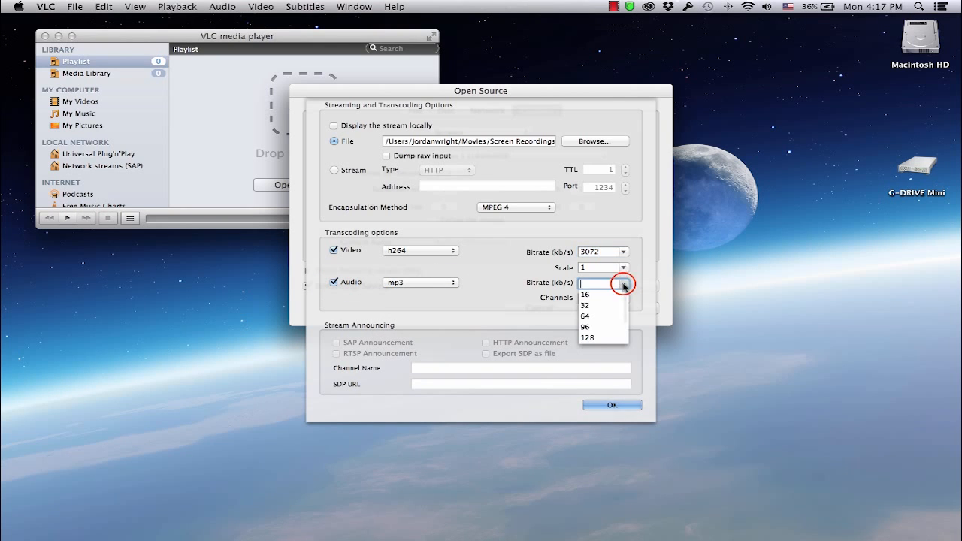
scroll(605, 312, "down", 3)
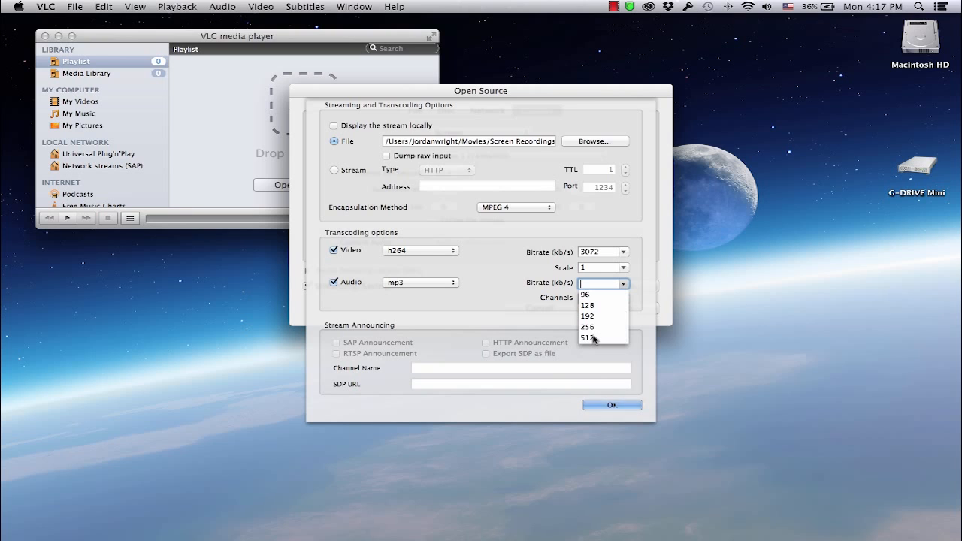
left_click(335, 283)
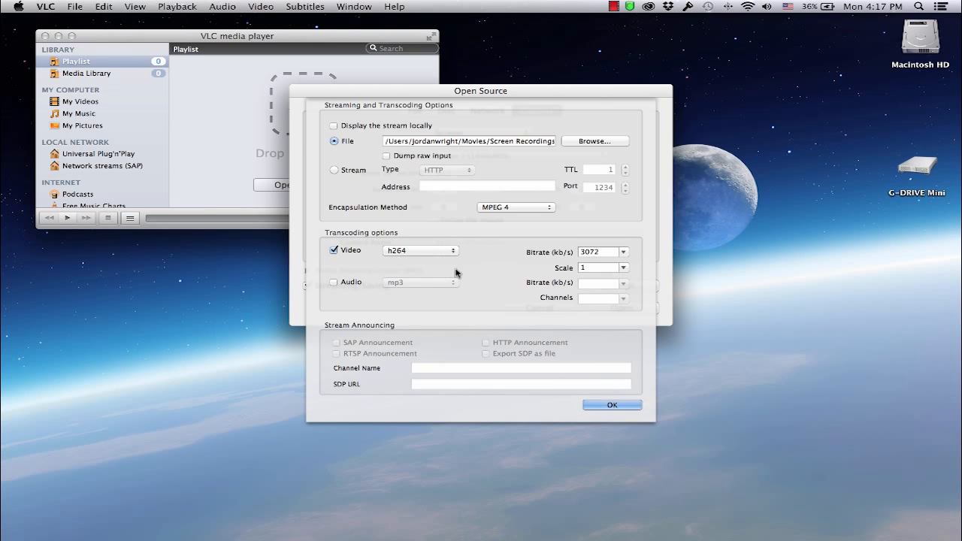
Start the screen capture with the chosen saving settings and minimize the VLC window
left_click(612, 405)
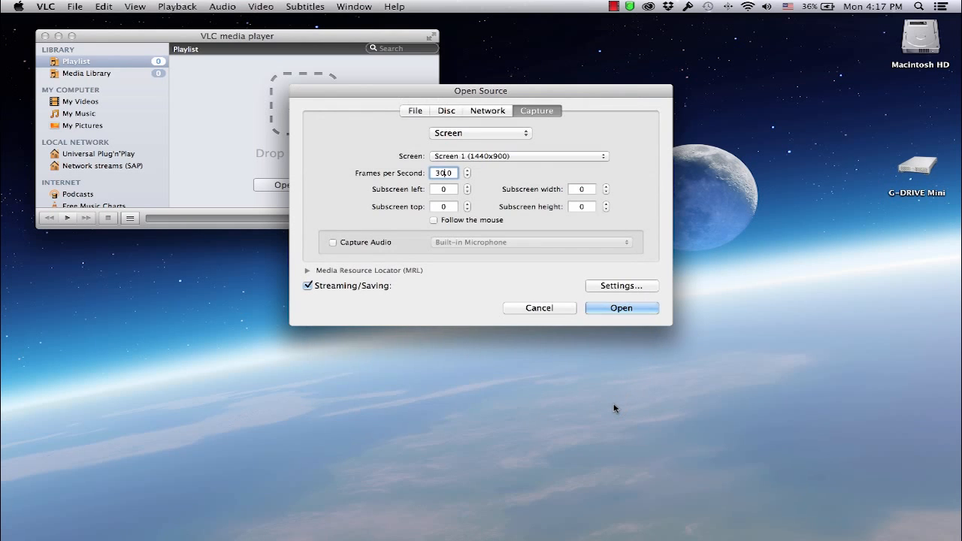
left_click(627, 308)
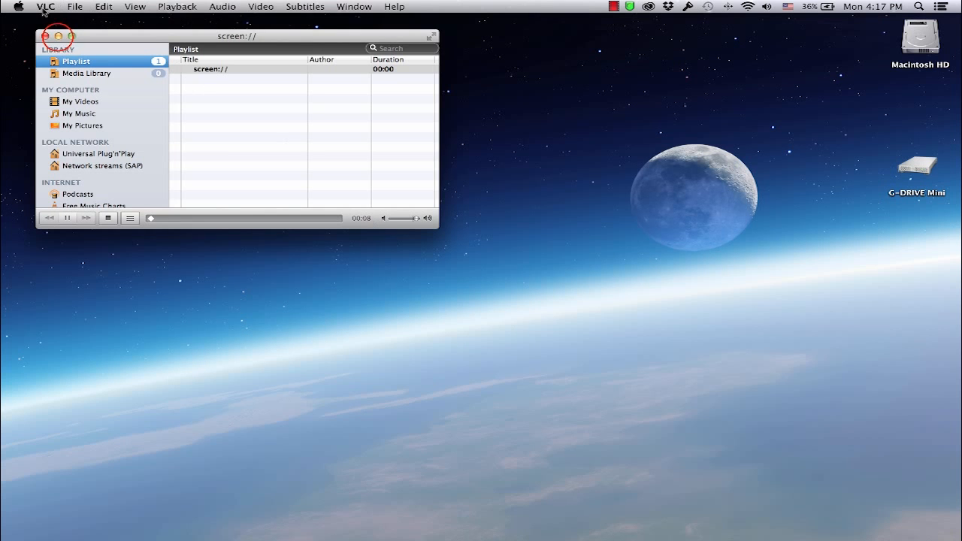
left_click(45, 36)
left_click(233, 80)
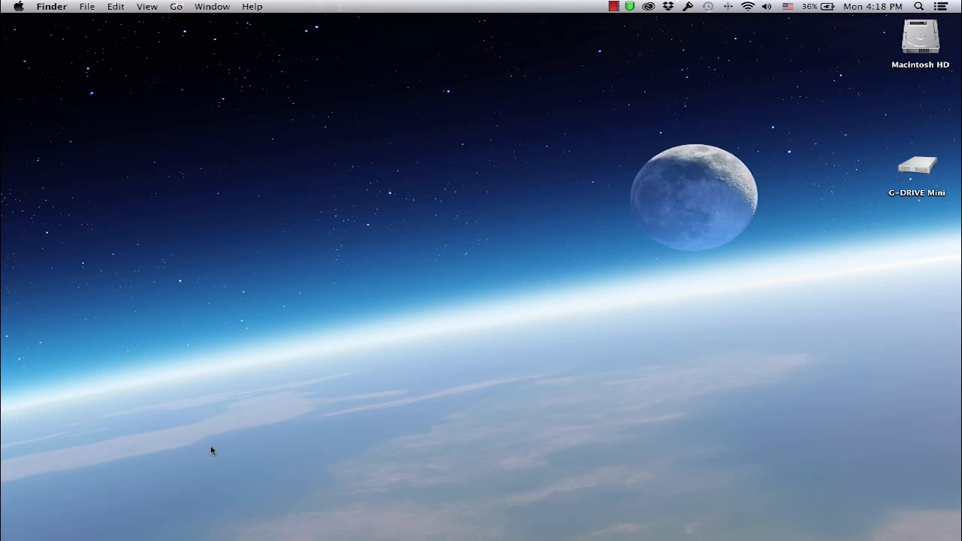
Open the Timelapse project in Premiere Pro and scrub the Timelapse 1 sequence to 00:00:08:16
left_click(189, 497)
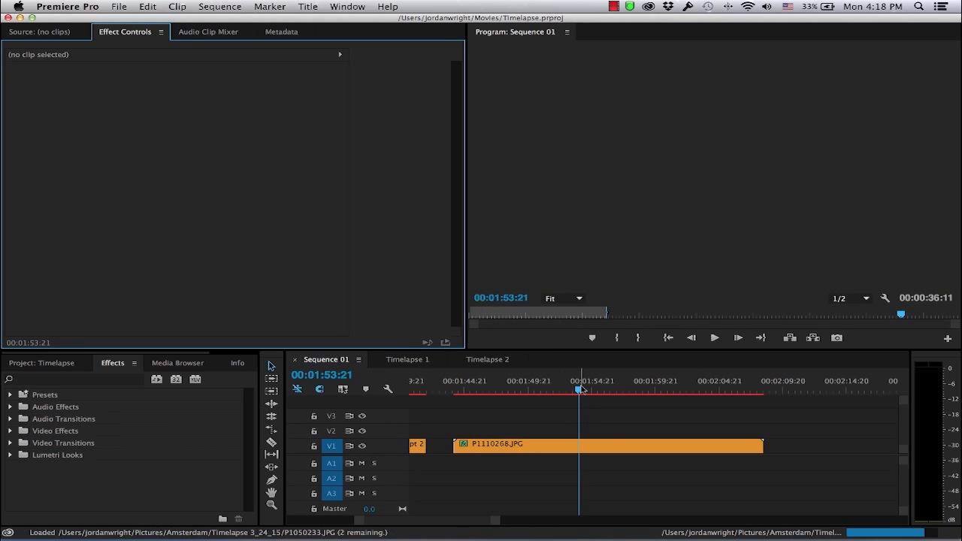
left_click(411, 363)
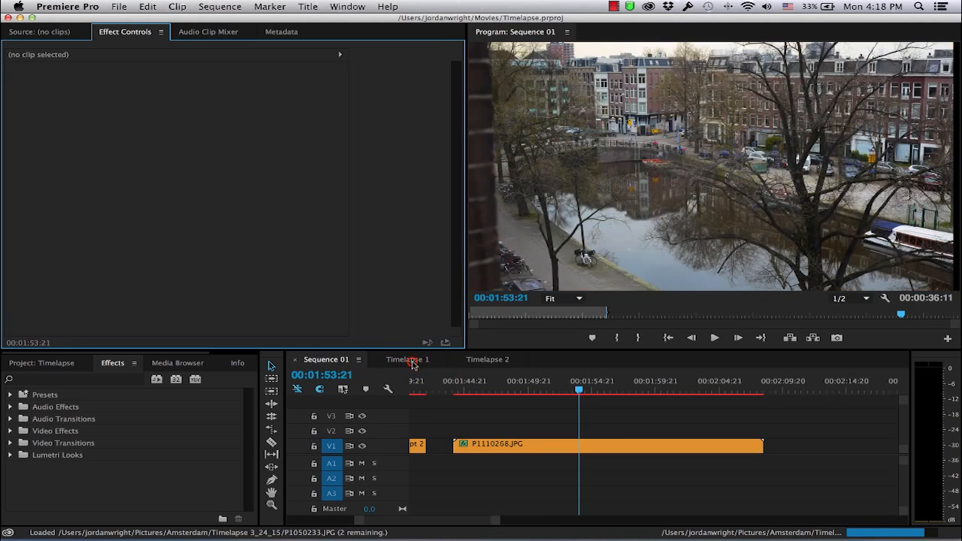
left_click(483, 359)
left_click(414, 359)
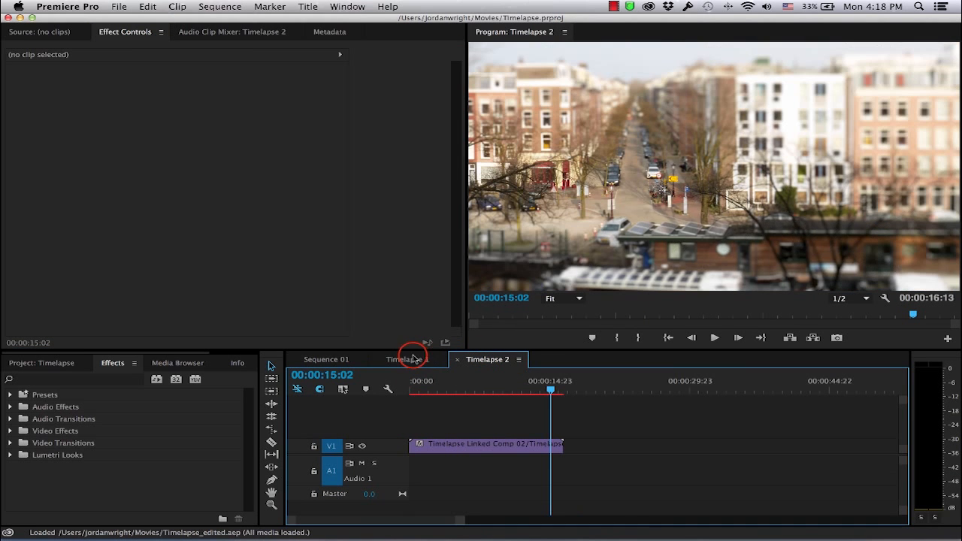
left_click(460, 386)
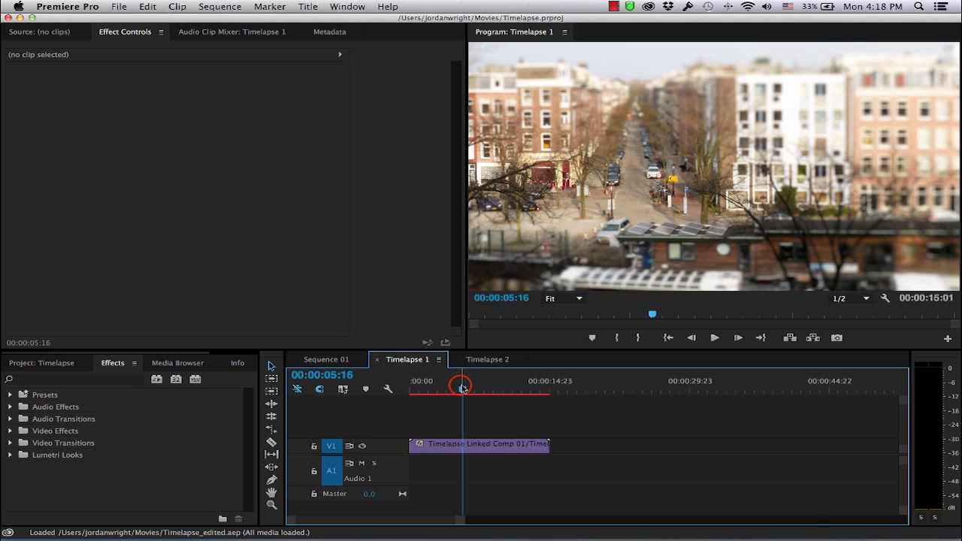
left_click_drag(461, 386, 490, 388)
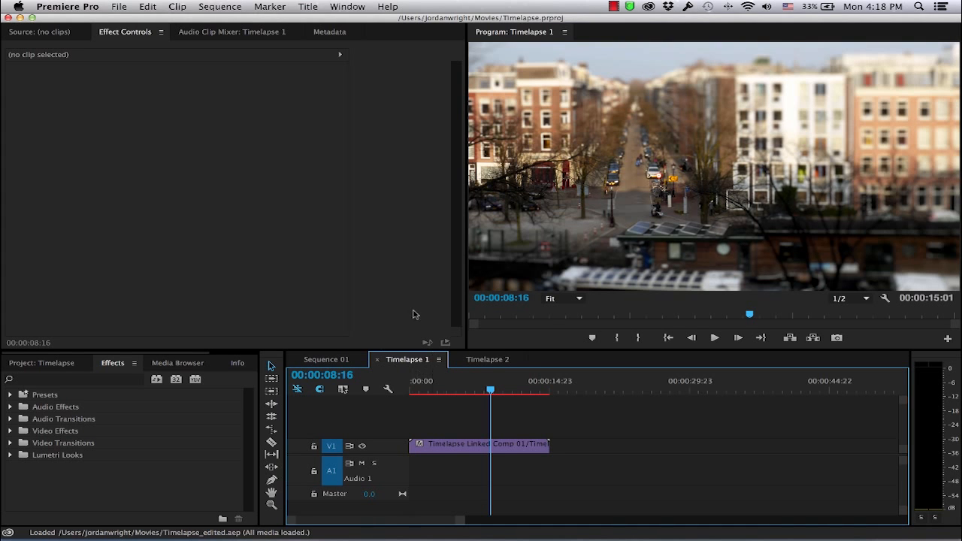
Show the Timelapse 2 sequence, return to Timelapse 1 and quit Premiere Pro
left_click(487, 359)
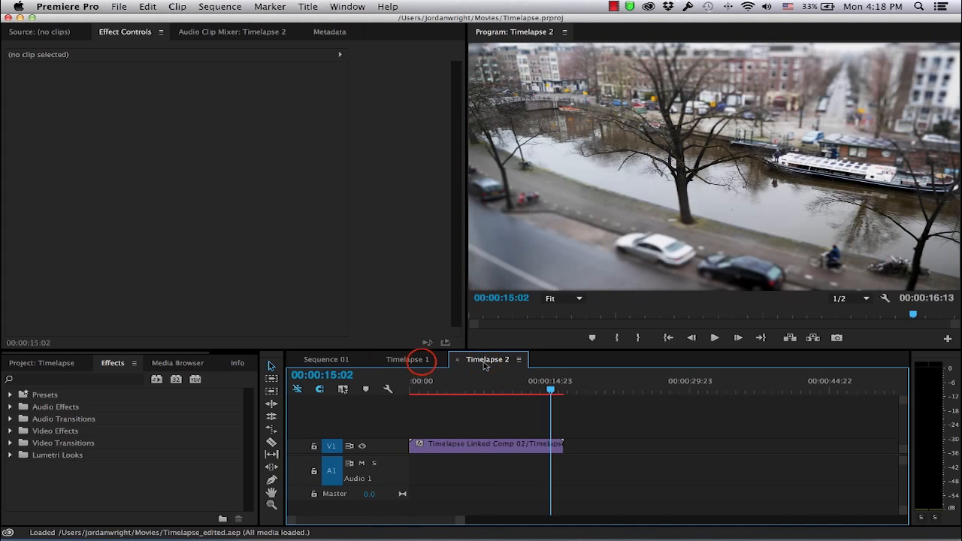
left_click(424, 362)
left_click(82, 6)
left_click(106, 148)
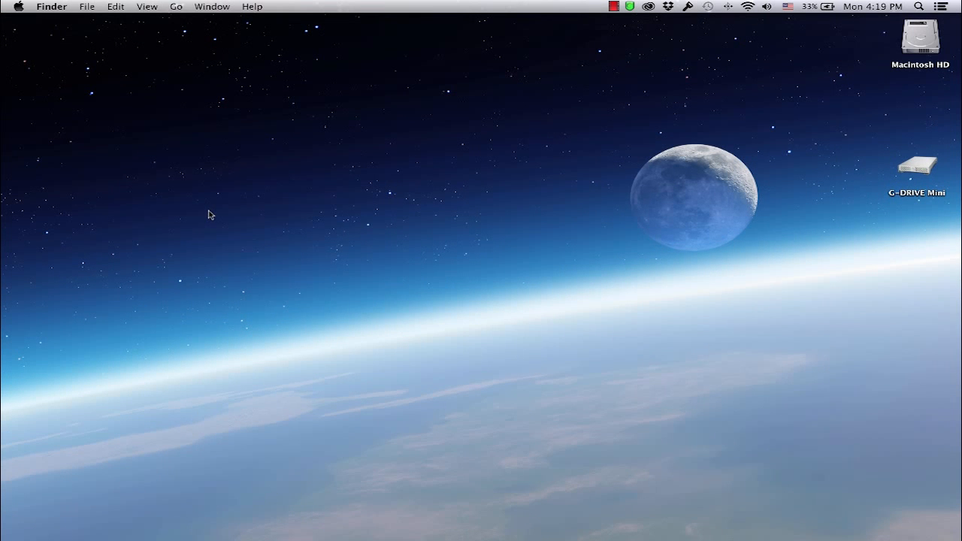
Switch back to VLC, restore its minimized window and move it slightly away from the screen edge
key("super+Tab")
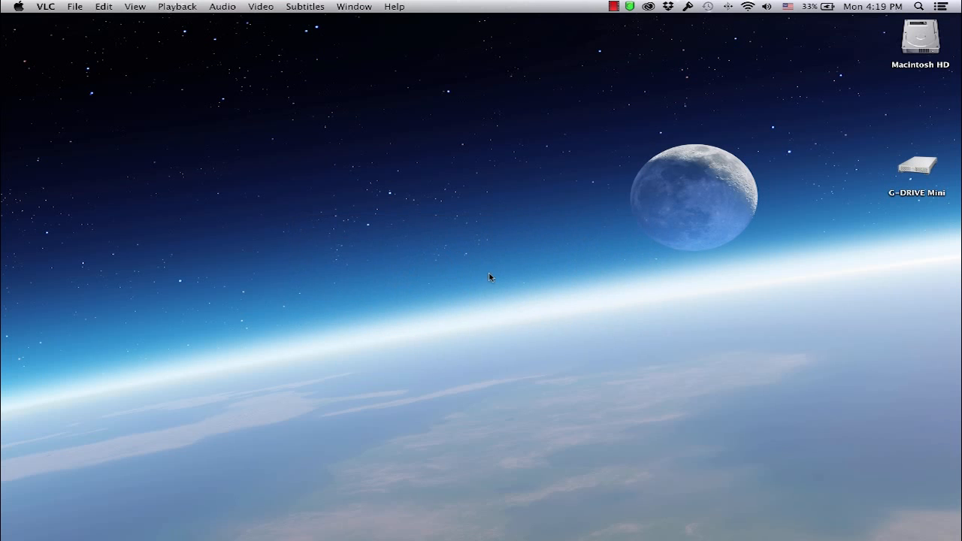
mouse_move(876, 538)
left_click(887, 504)
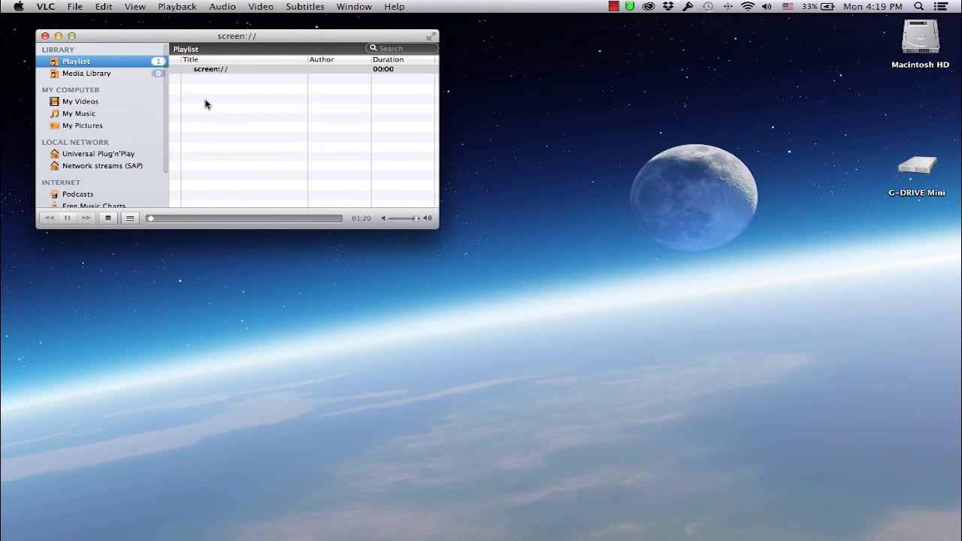
left_click_drag(263, 30, 311, 28)
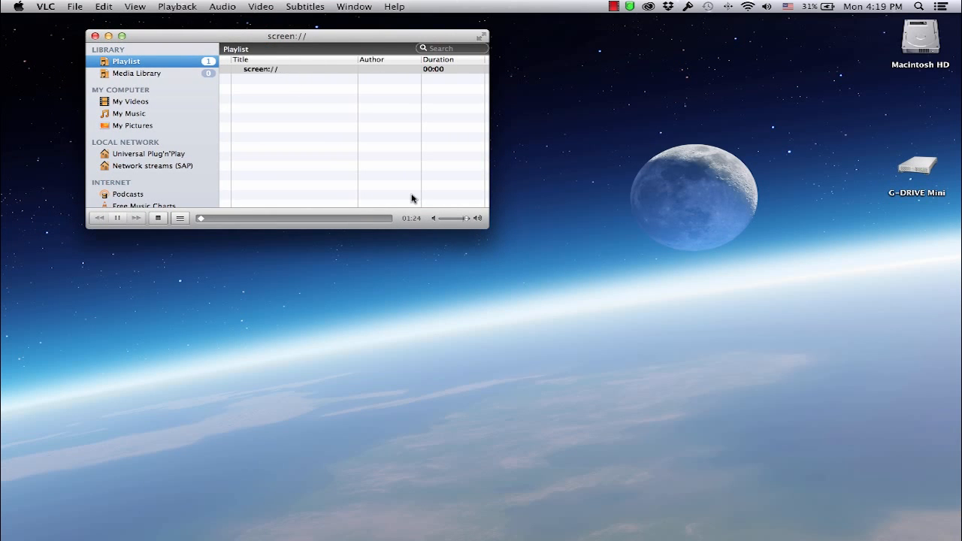
Stop the VLC screen capture and open the Screen Recordings folder inside Movies in a new Finder window
left_click(159, 217)
left_click(540, 230)
key("super+n")
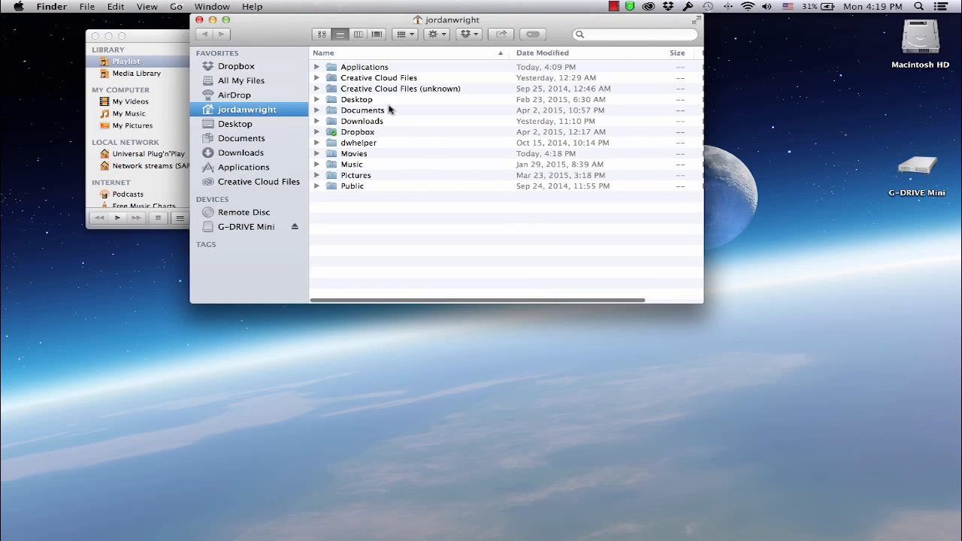
double_click(359, 153)
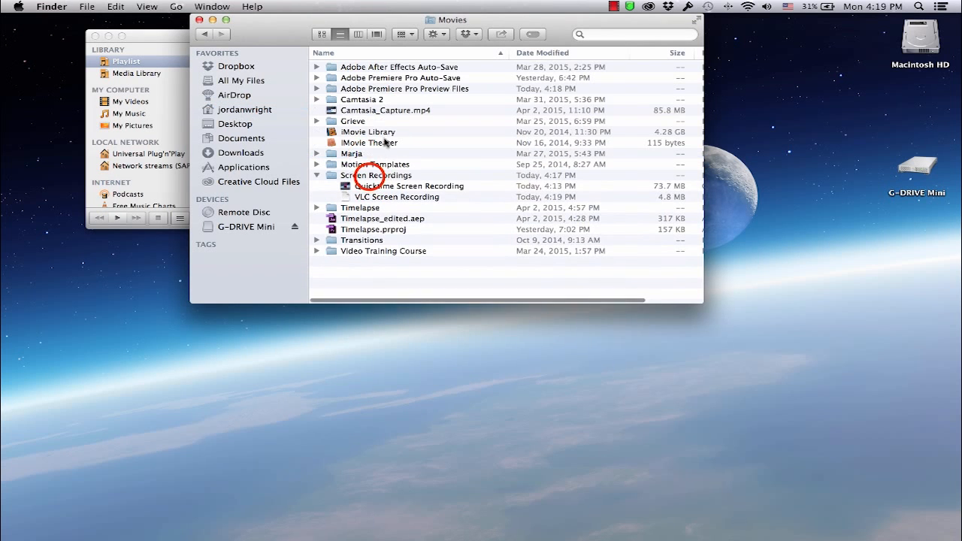
double_click(369, 176)
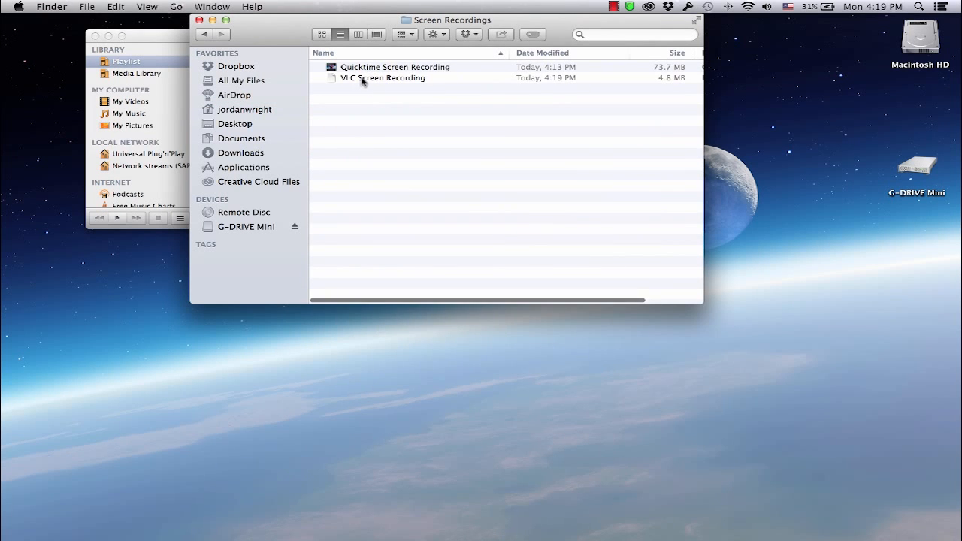
Try to open the VLC Screen Recording file in QuickTime Player and dismiss the alert
left_click(338, 81)
double_click(369, 80)
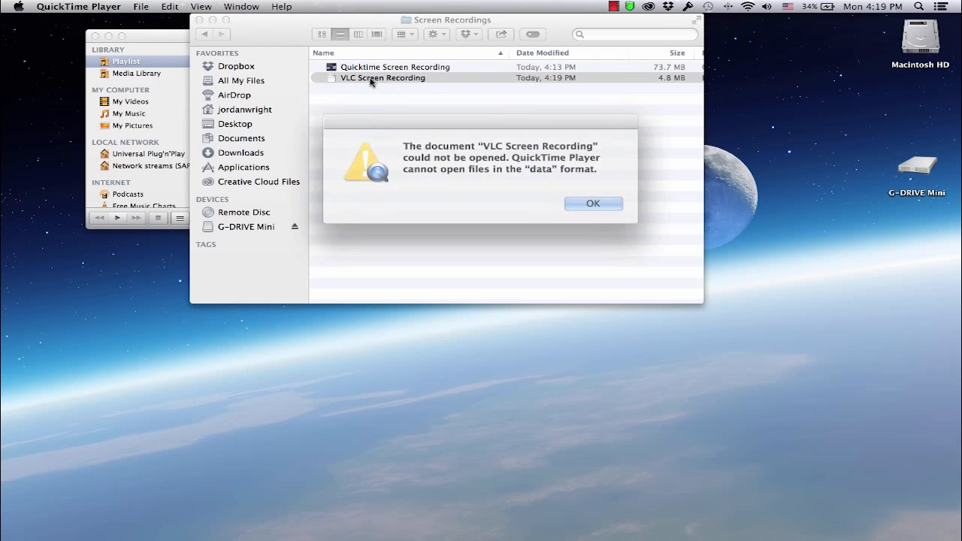
left_click(577, 197)
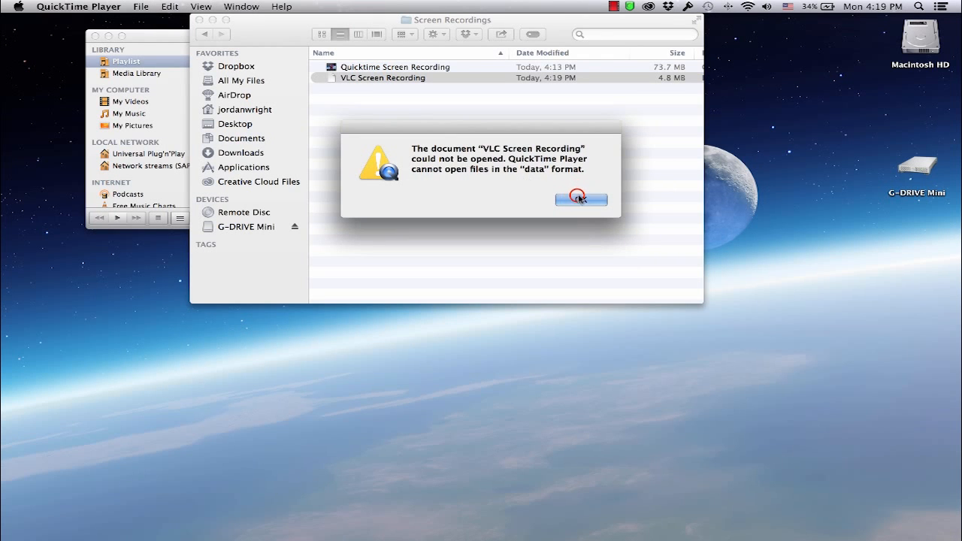
Rename the VLC recording file to VLC Screen Recording.mp4 and confirm adding the extension
left_click(401, 78)
left_click(422, 80)
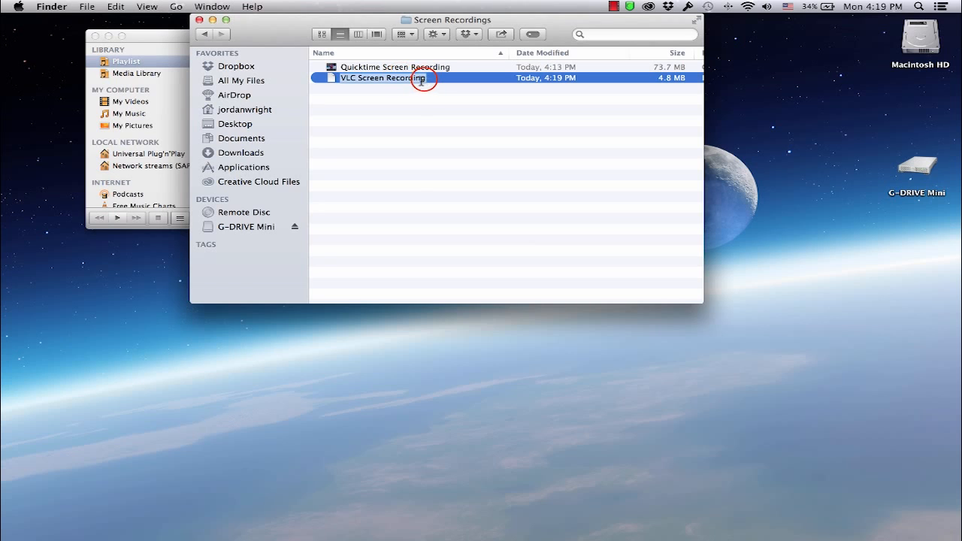
key("Right")
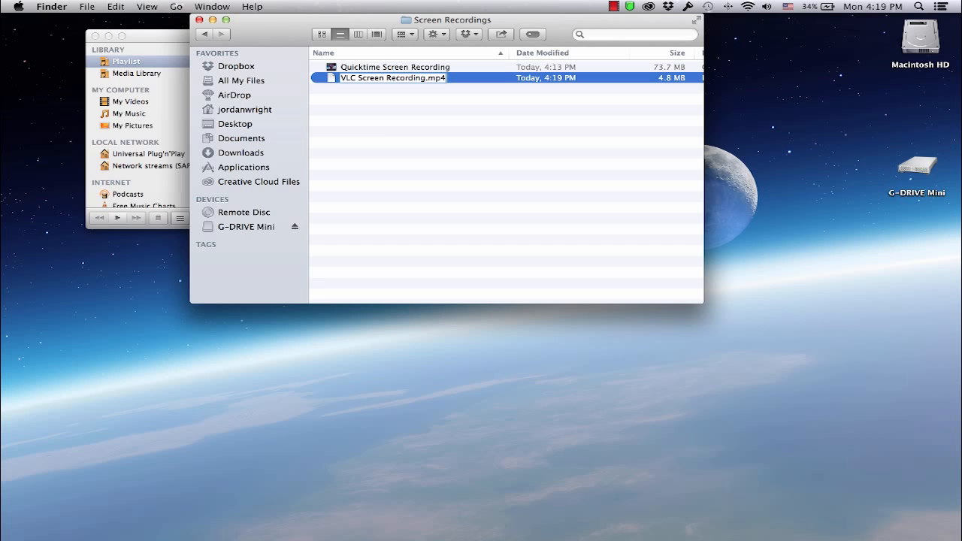
type(".mp4")
left_click(402, 98)
left_click(580, 198)
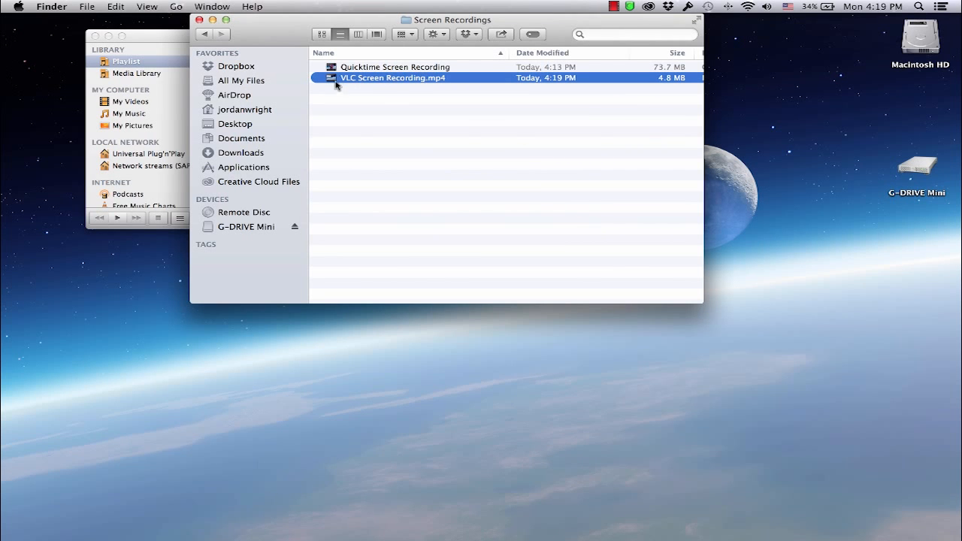
Open VLC Screen Recording.mp4 in QuickTime Player, scrub through the clip, close it and return to the Finder window
double_click(333, 79)
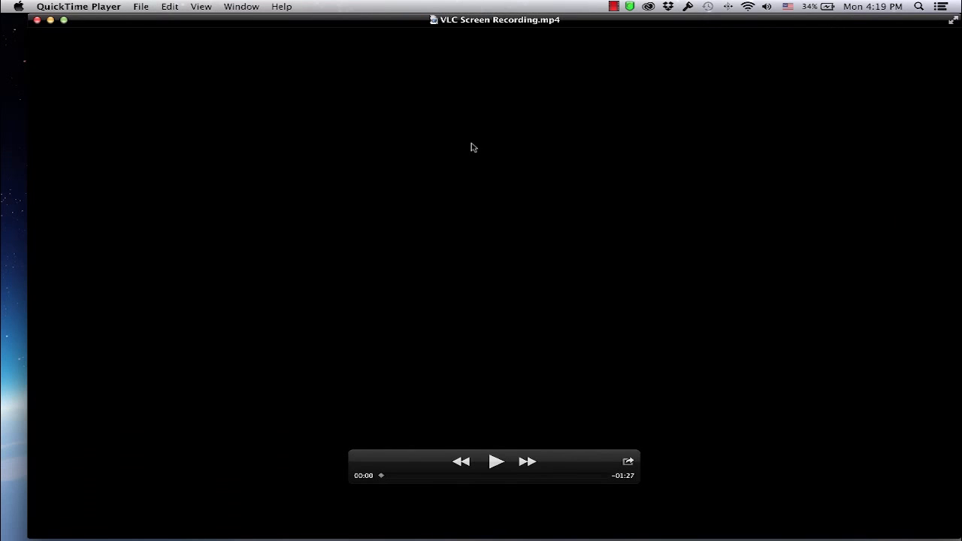
left_click(478, 476)
left_click_drag(480, 477, 581, 480)
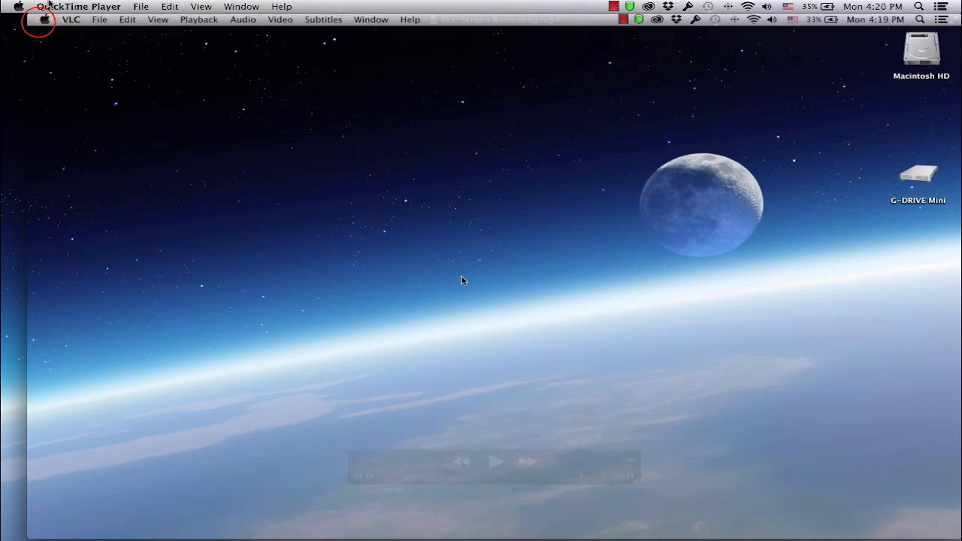
left_click(39, 25)
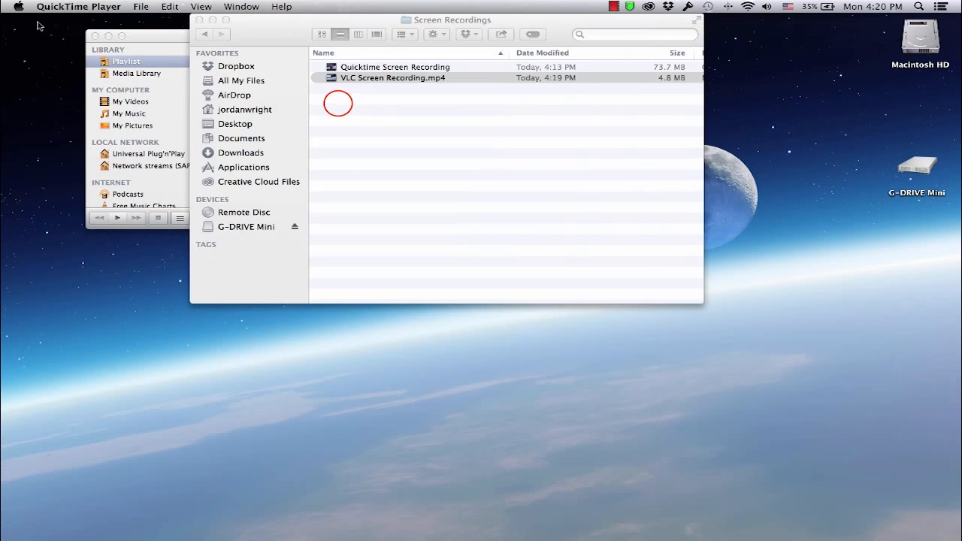
left_click(337, 109)
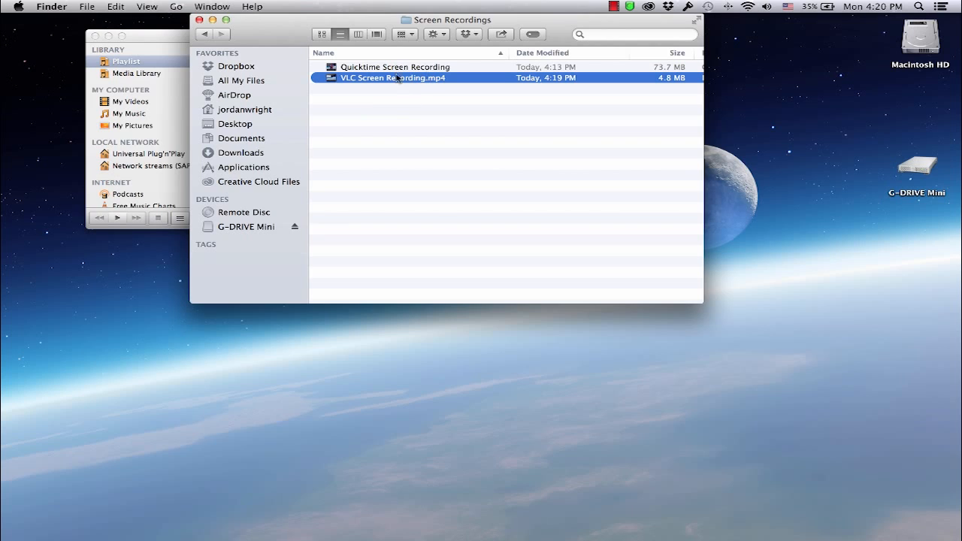